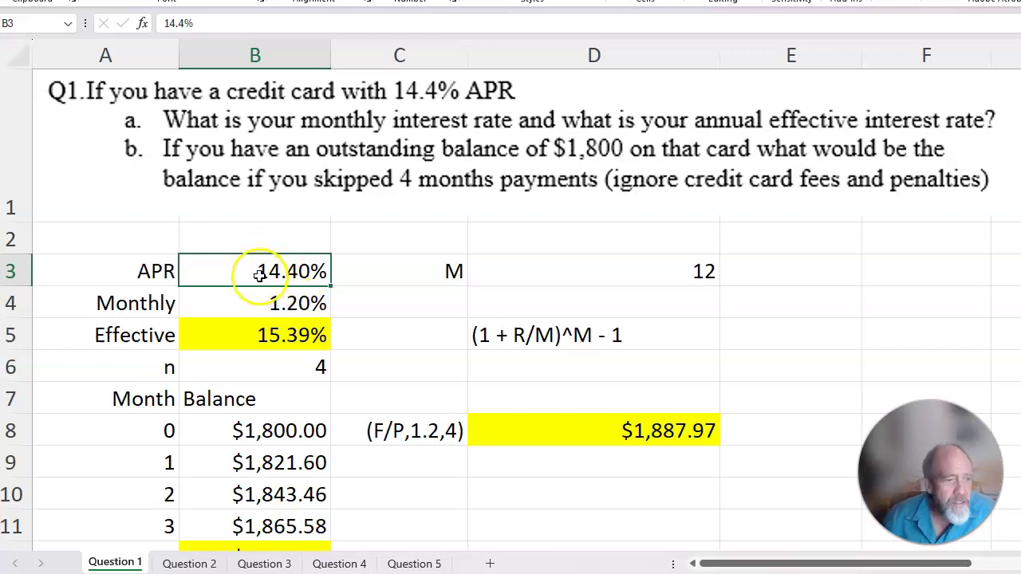
- Examine the Question 1 formulas for the monthly rate, effective rate and (F/P,1.2,4) future balance, including inputs M and n
{"action": "left_click", "coordinate": [280, 303]}
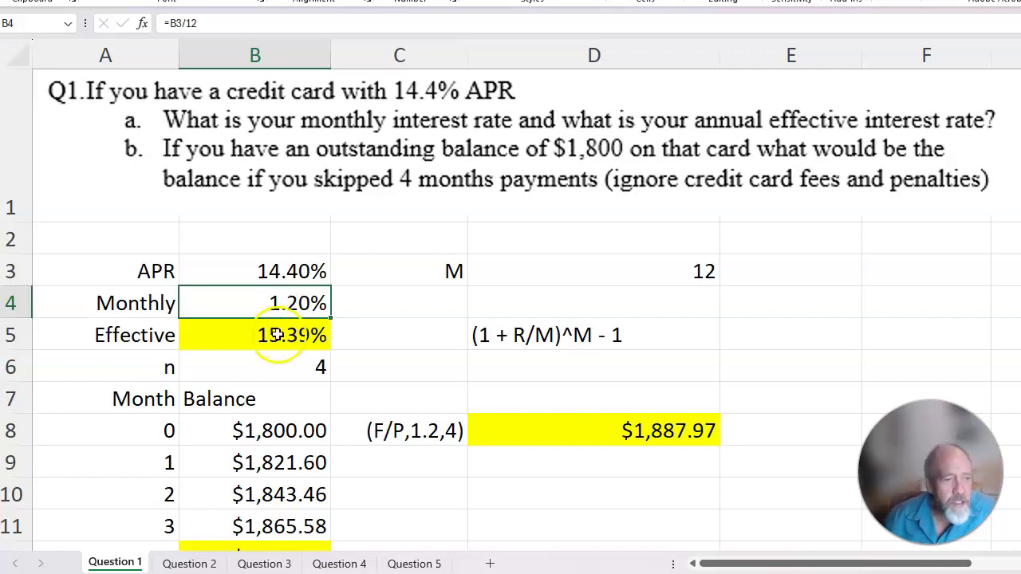
{"action": "left_click", "coordinate": [275, 335]}
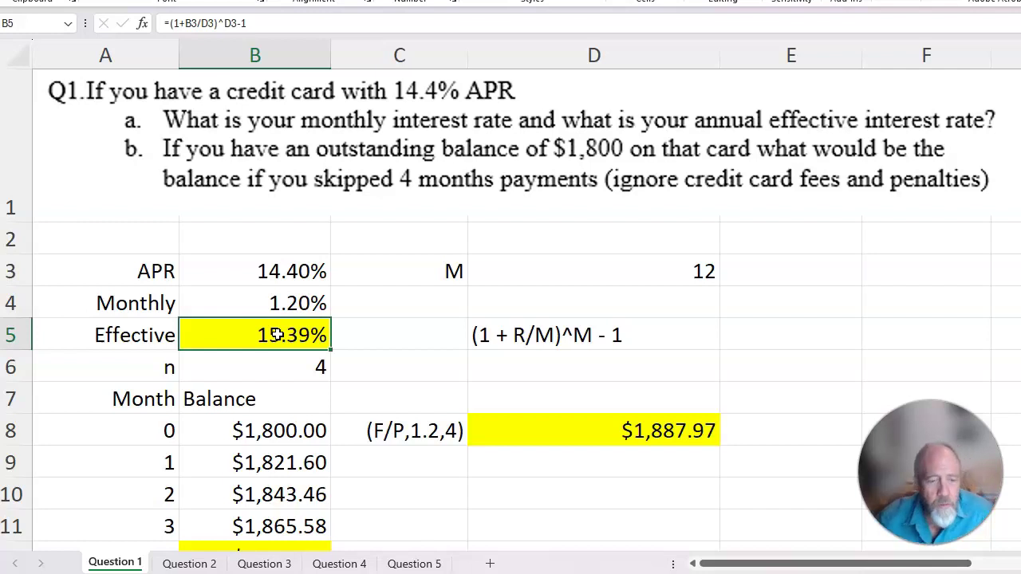
{"action": "left_click", "coordinate": [623, 434]}
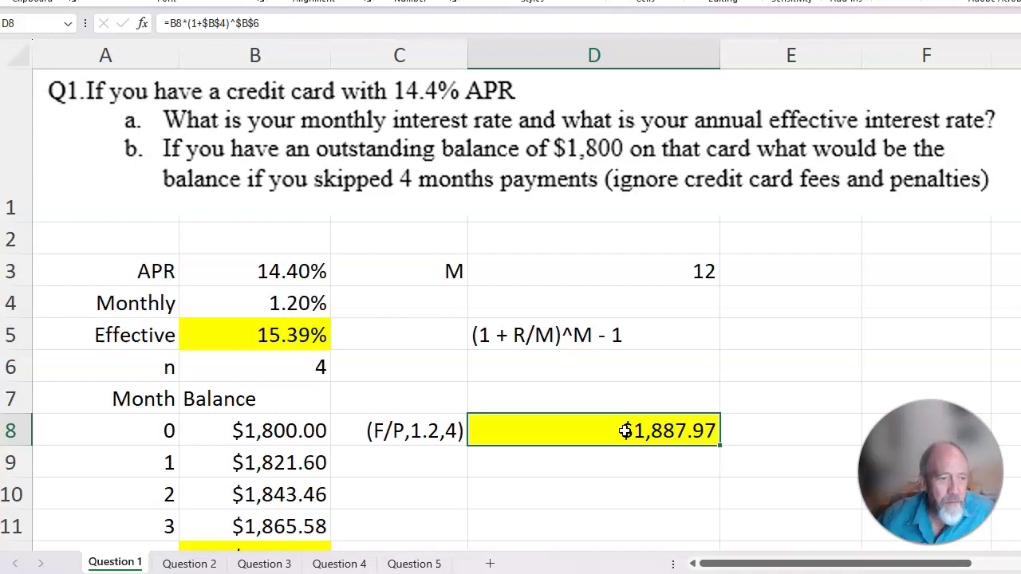
{"action": "left_click", "coordinate": [293, 299]}
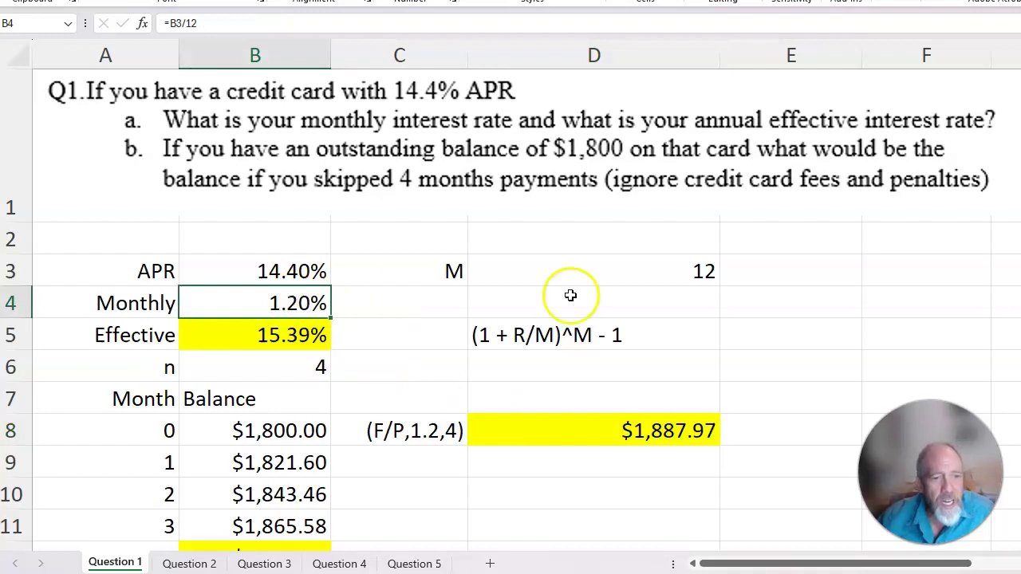
{"action": "left_click", "coordinate": [683, 271]}
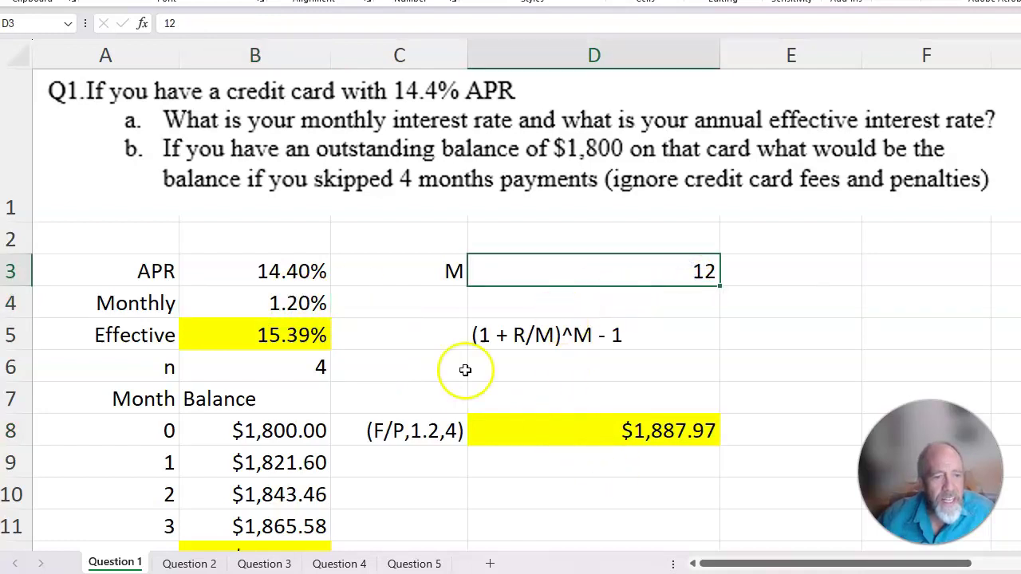
{"action": "left_click", "coordinate": [284, 364]}
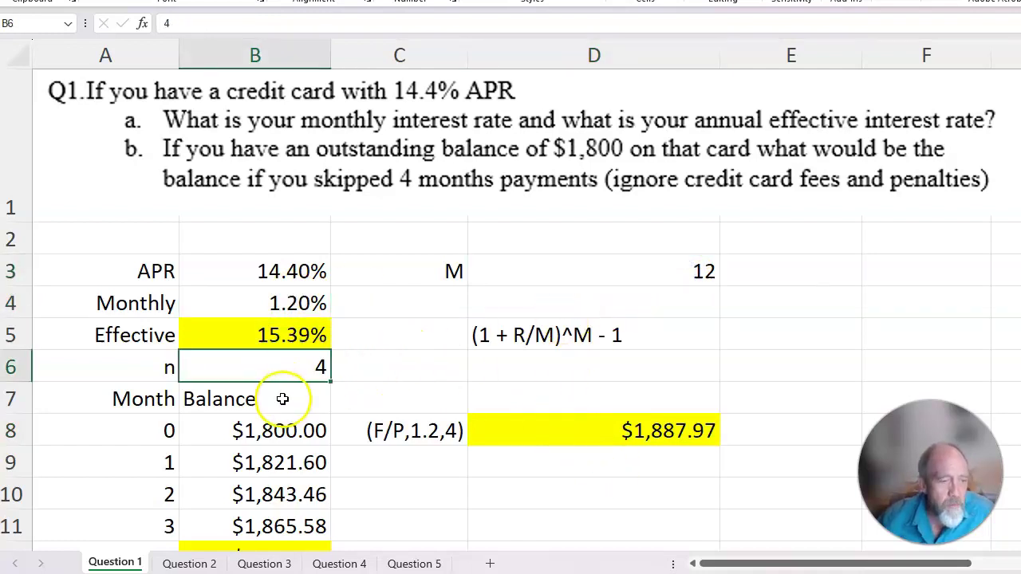
- Examine the compounding formulas in the Question 1 balance table for months 1 through 4
{"action": "scroll", "coordinate": [282, 391], "scroll_direction": "down", "scroll_amount": 2}
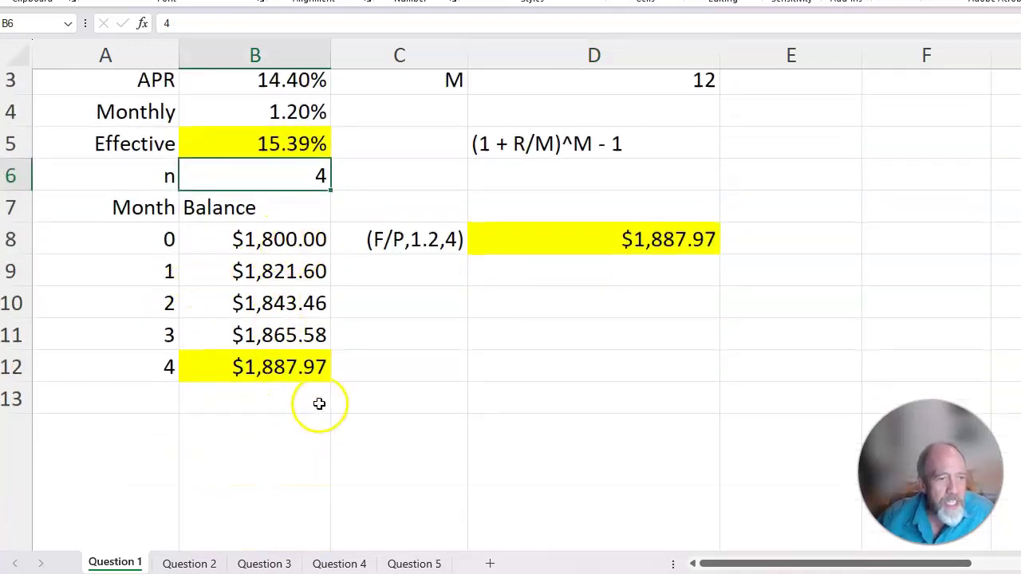
{"action": "left_click", "coordinate": [285, 272]}
{"action": "left_click", "coordinate": [293, 302]}
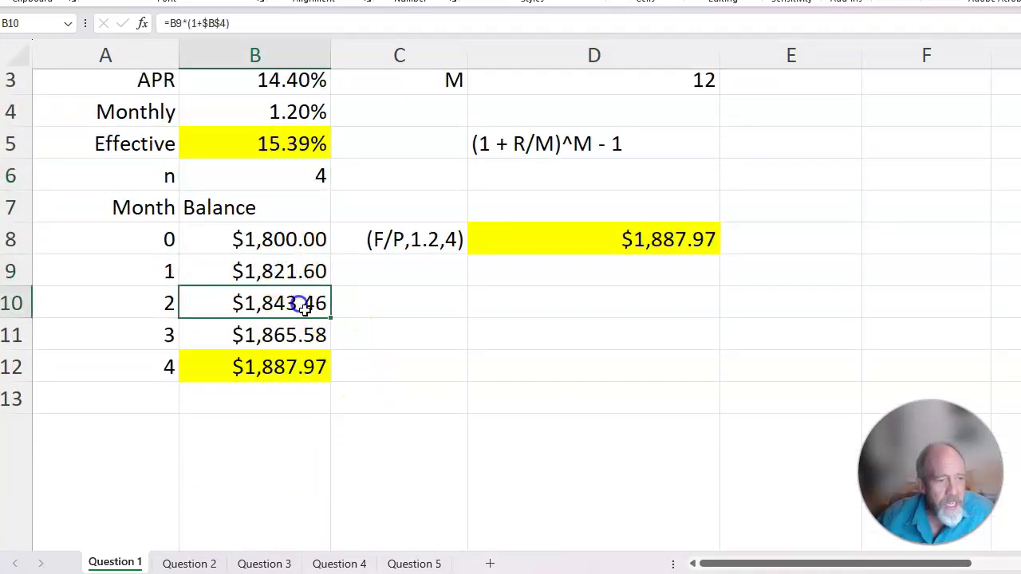
{"action": "left_click", "coordinate": [297, 336]}
{"action": "left_click", "coordinate": [287, 367]}
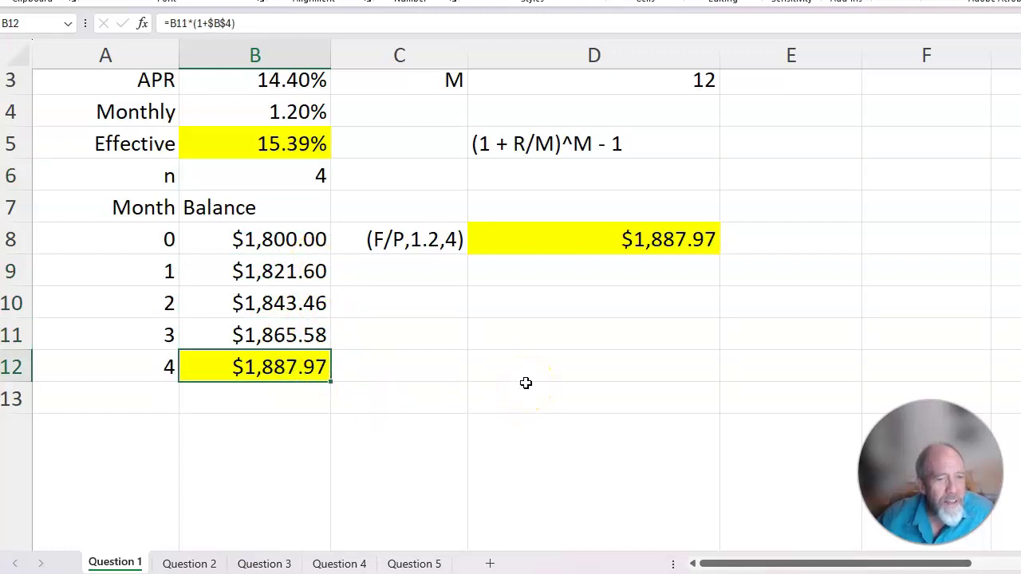
- Open the Question 2 sheet and examine the APR, M, quarterly rate and effective annual rate cells for quarterly compounding
{"action": "left_click", "coordinate": [192, 564]}
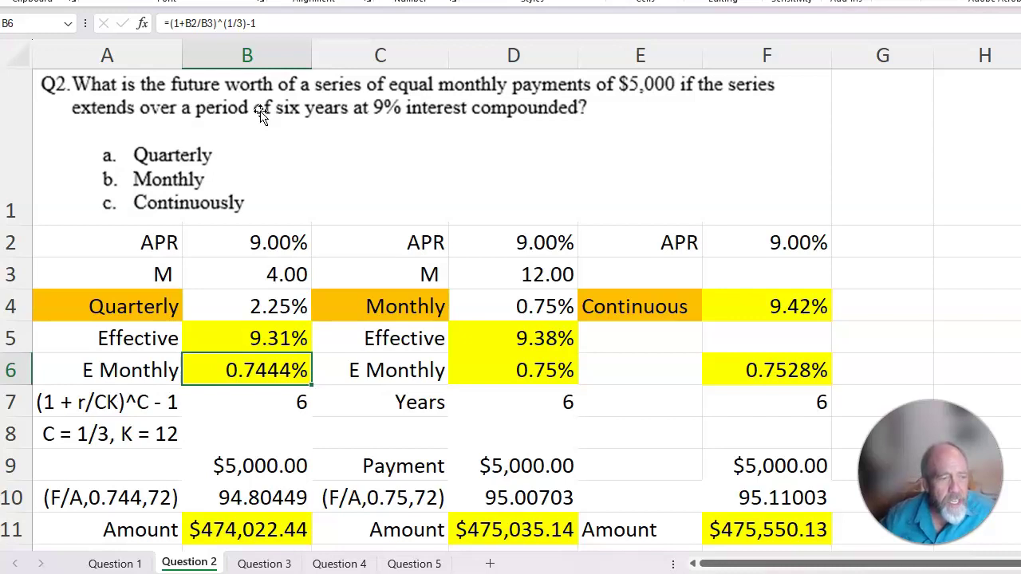
{"action": "left_click", "coordinate": [228, 241]}
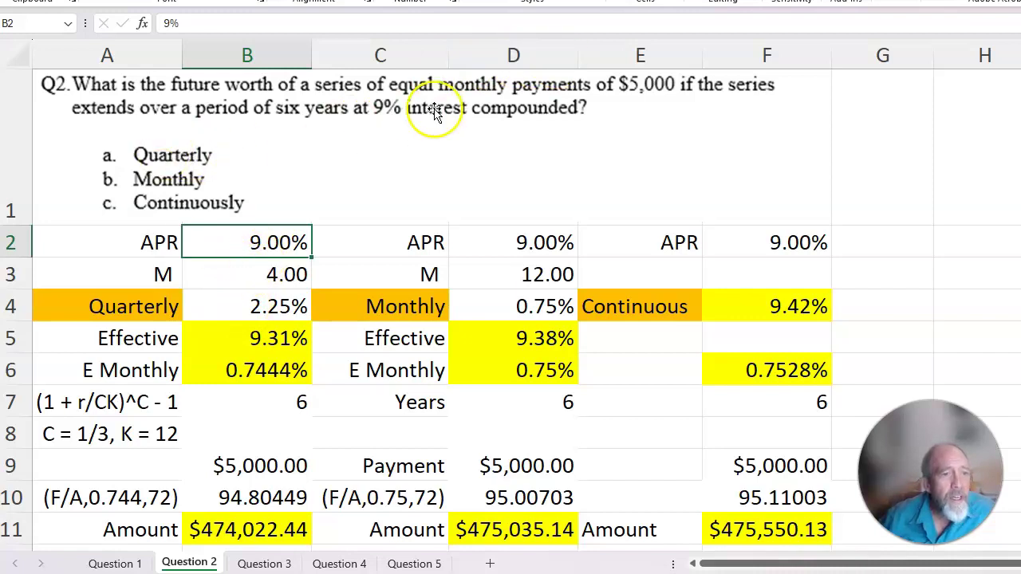
{"action": "left_click", "coordinate": [228, 307]}
{"action": "left_click", "coordinate": [246, 244]}
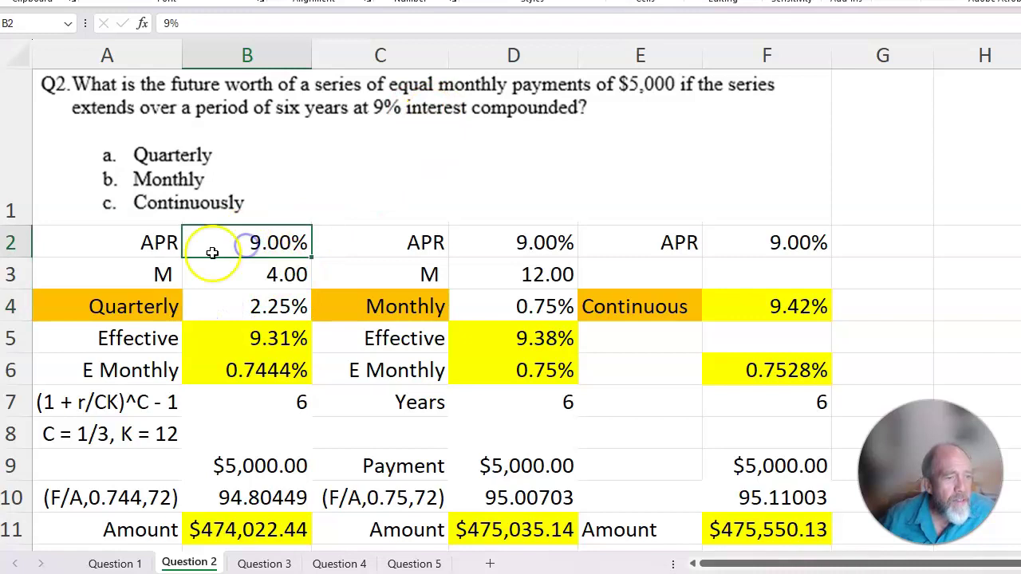
{"action": "left_click", "coordinate": [237, 305]}
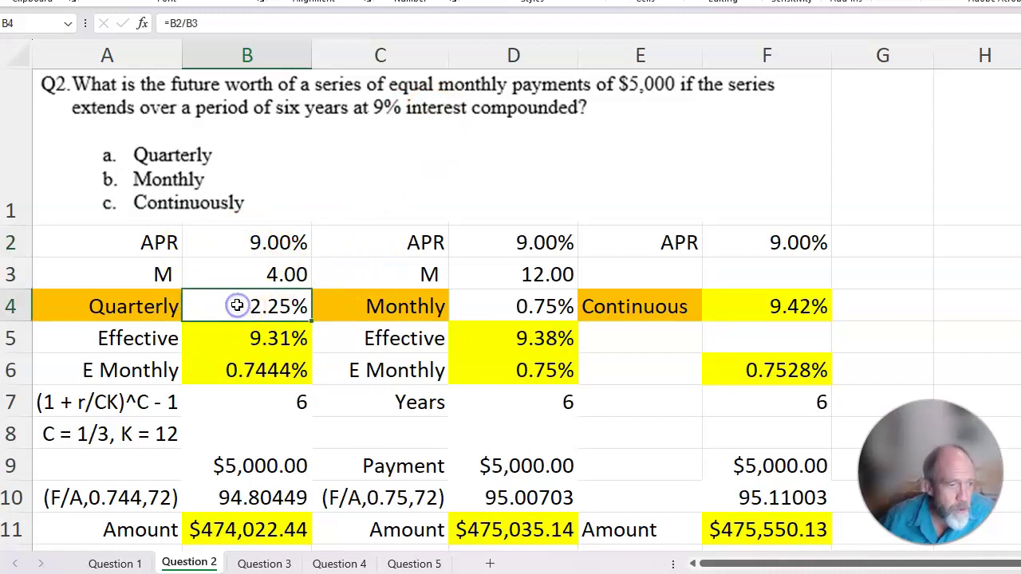
{"action": "left_click", "coordinate": [230, 341]}
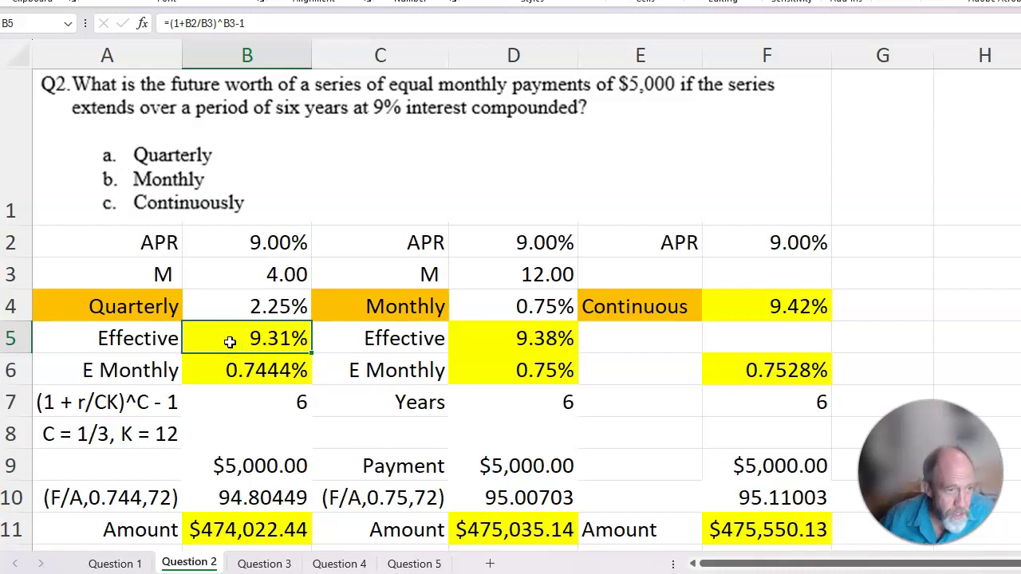
{"action": "left_click", "coordinate": [238, 239]}
{"action": "left_click", "coordinate": [250, 279]}
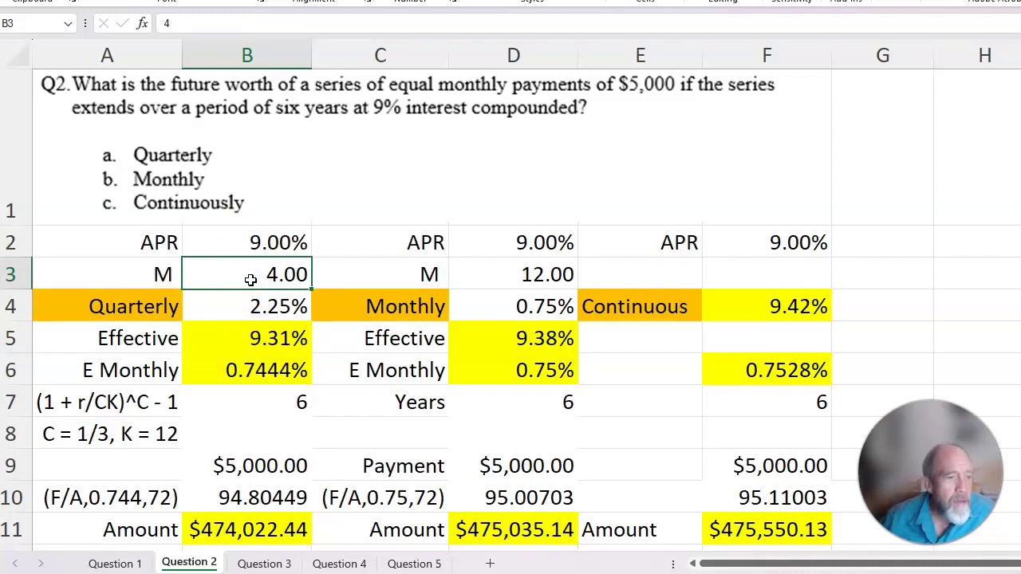
{"action": "left_click", "coordinate": [248, 331]}
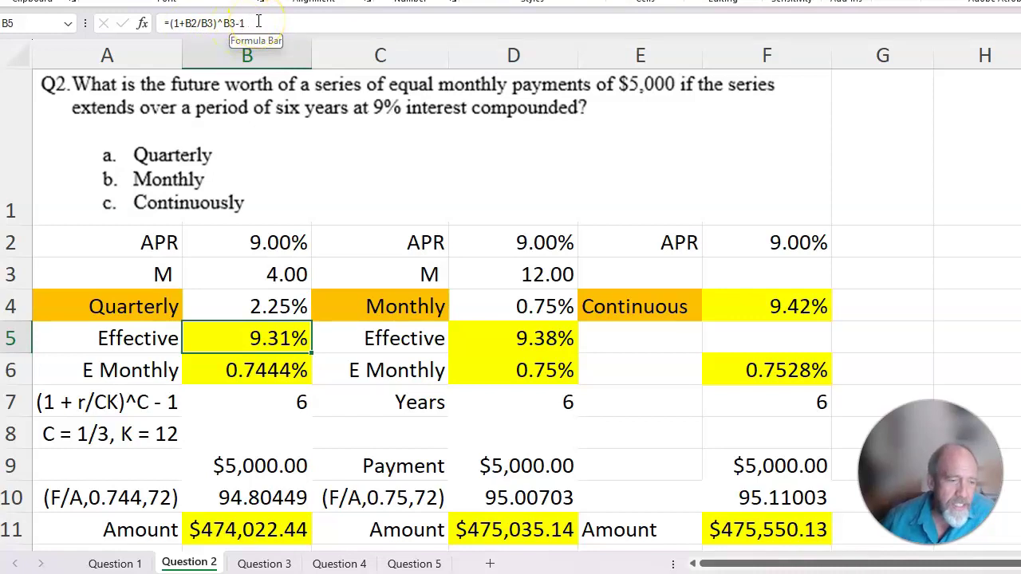
- Inspect the effective monthly rate formula in B6 for quarterly compounding, along with its M value in B3
{"action": "left_click", "coordinate": [225, 367]}
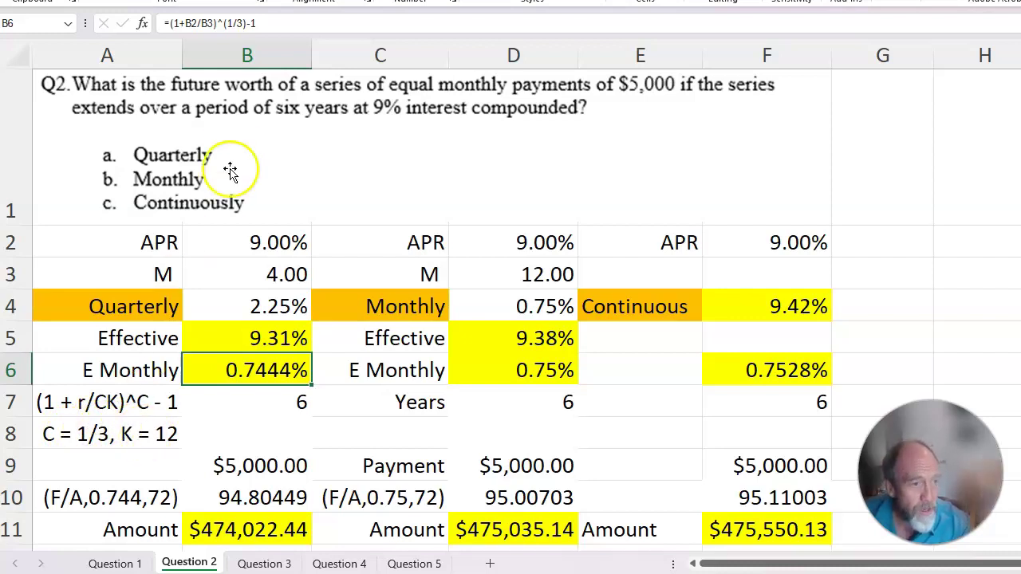
{"action": "left_click", "coordinate": [256, 274]}
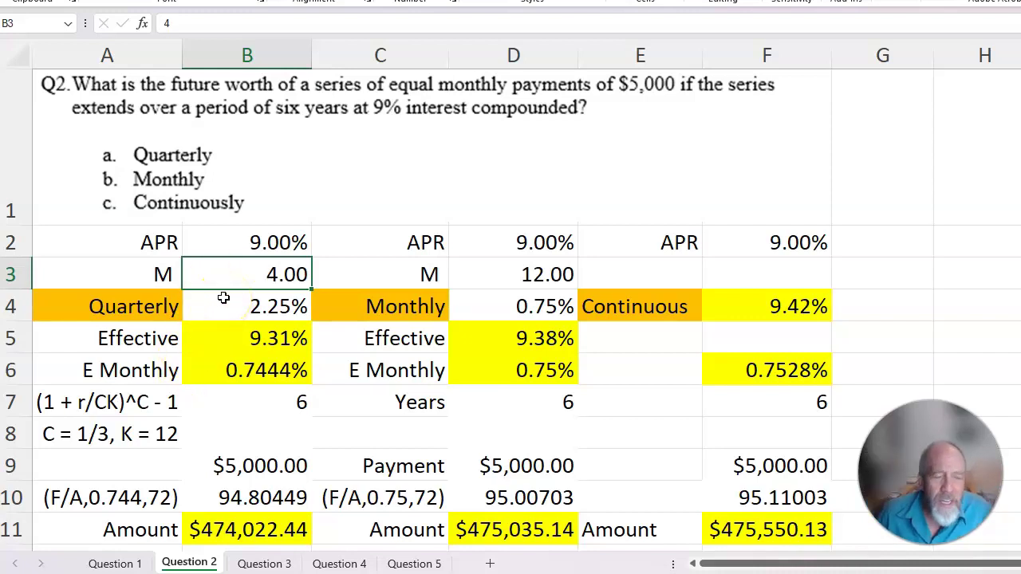
{"action": "left_click", "coordinate": [249, 378]}
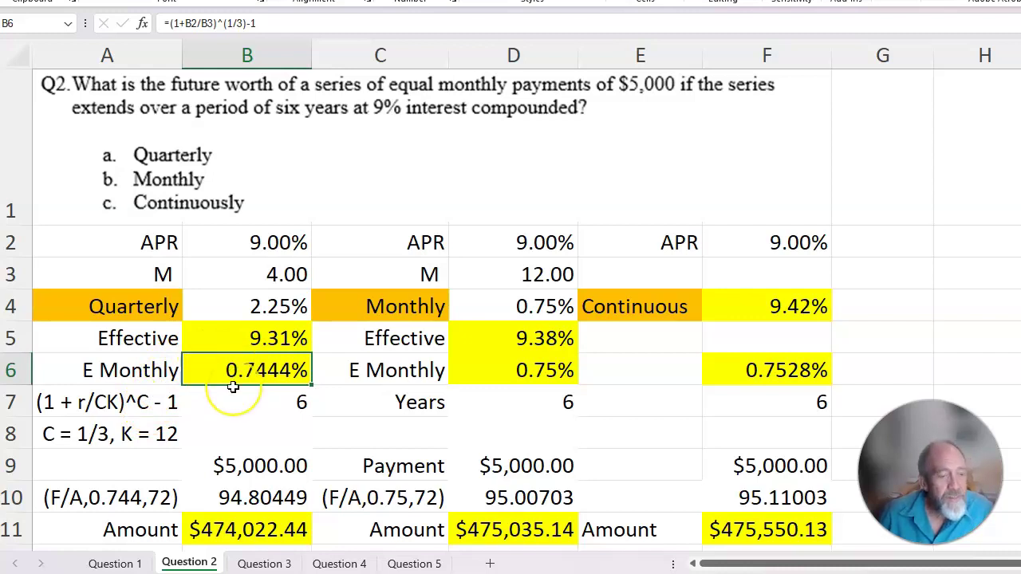
- Inspect the (F/A,0.744,72) factor and future amount formulas in B10 and B11 for the quarterly case
{"action": "scroll", "coordinate": [232, 387], "scroll_direction": "down", "scroll_amount": 1}
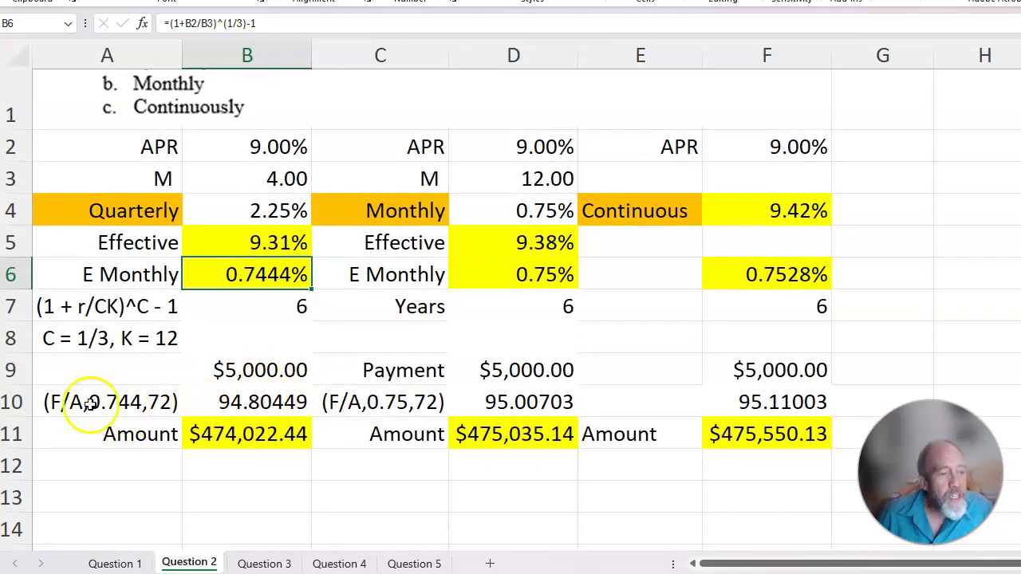
{"action": "scroll", "coordinate": [268, 154], "scroll_direction": "up", "scroll_amount": 1}
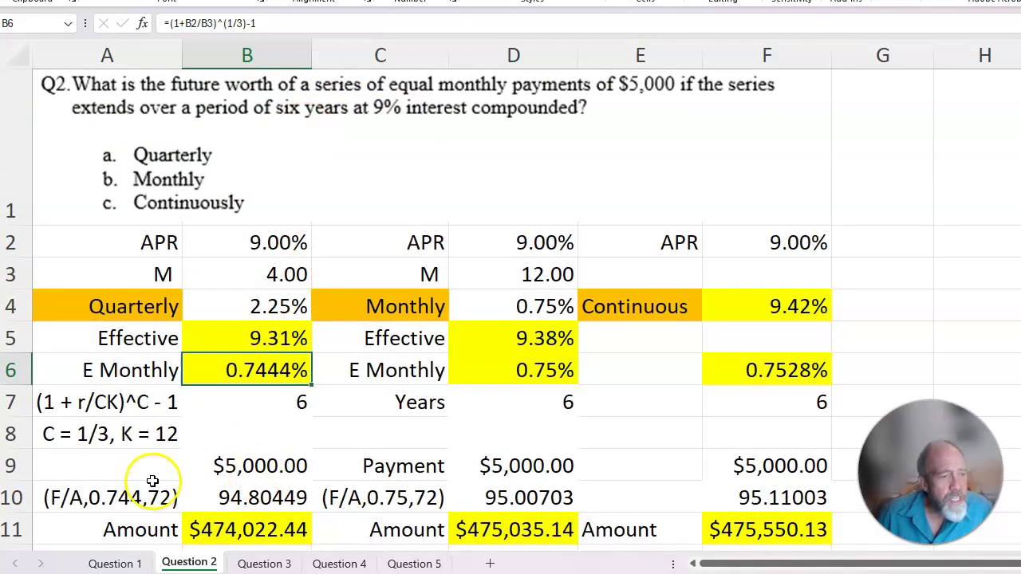
{"action": "scroll", "coordinate": [144, 479], "scroll_direction": "down", "scroll_amount": 1}
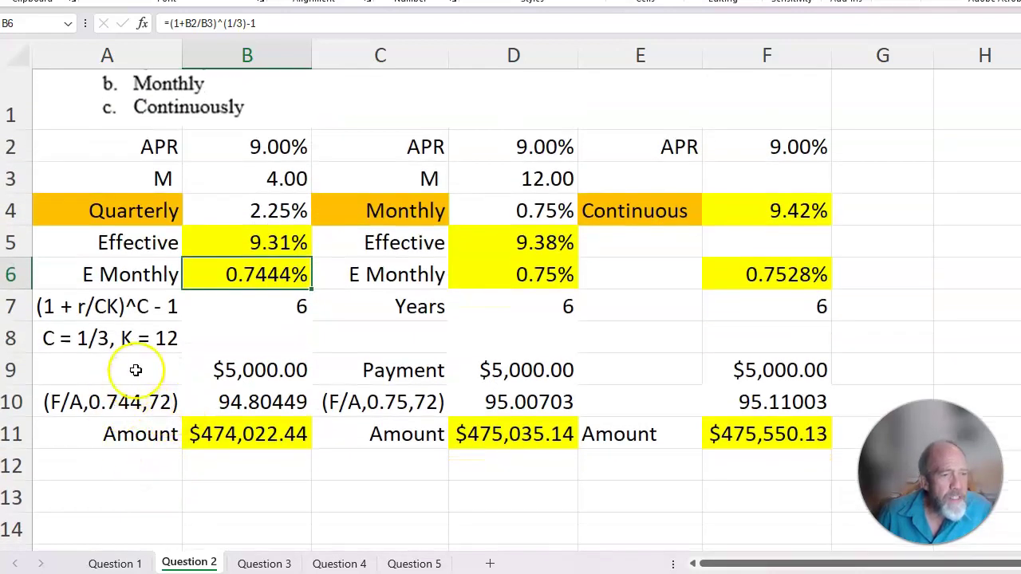
{"action": "left_click", "coordinate": [254, 399]}
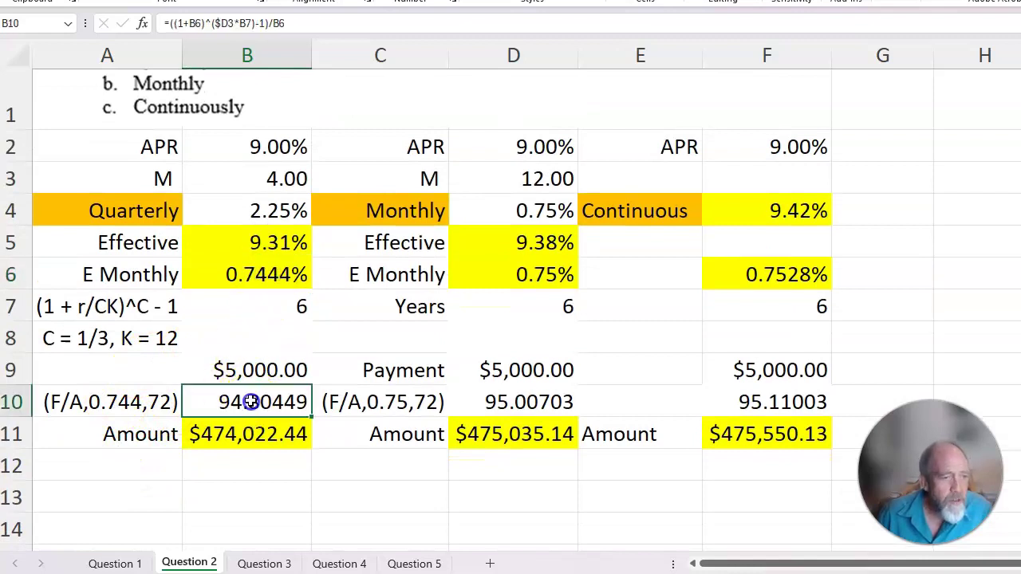
{"action": "left_click", "coordinate": [239, 409]}
{"action": "left_click", "coordinate": [237, 437]}
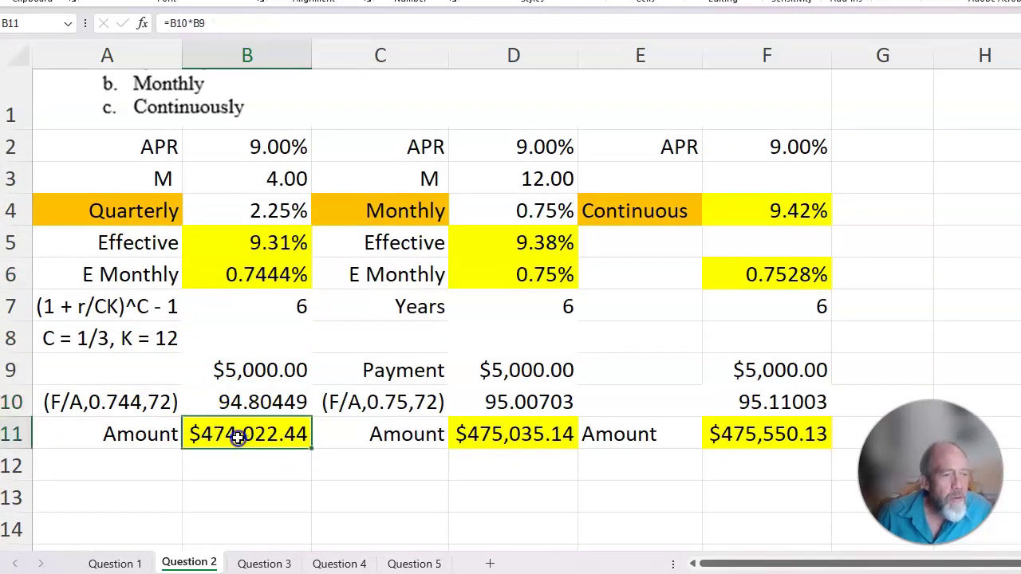
{"action": "scroll", "coordinate": [238, 437], "scroll_direction": "up", "scroll_amount": 2}
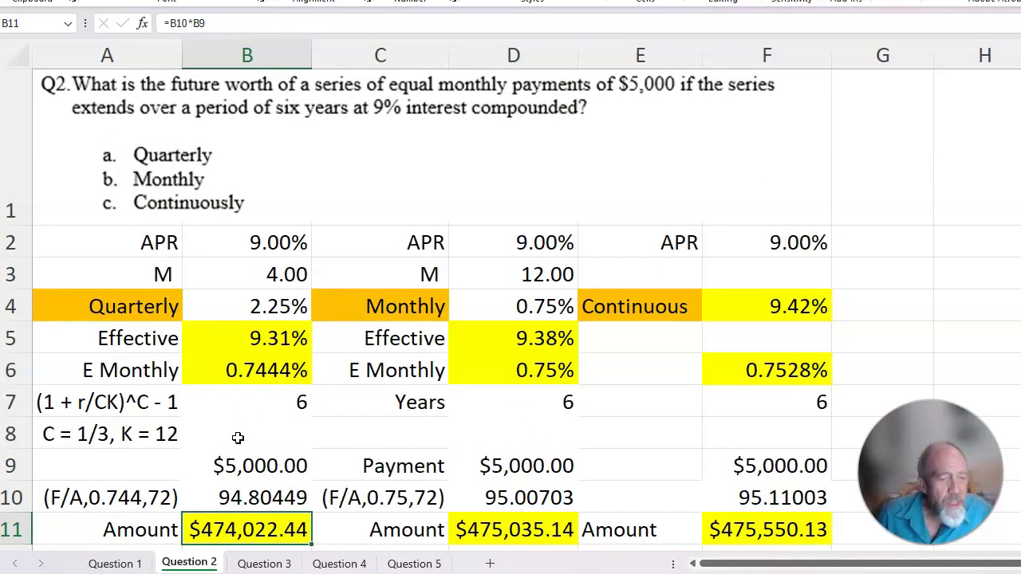
- Examine the monthly compounding case: monthly rate, effective annual rate, effective monthly rate, (F/A,0.75,72) factor and future amount
{"action": "left_click", "coordinate": [497, 307]}
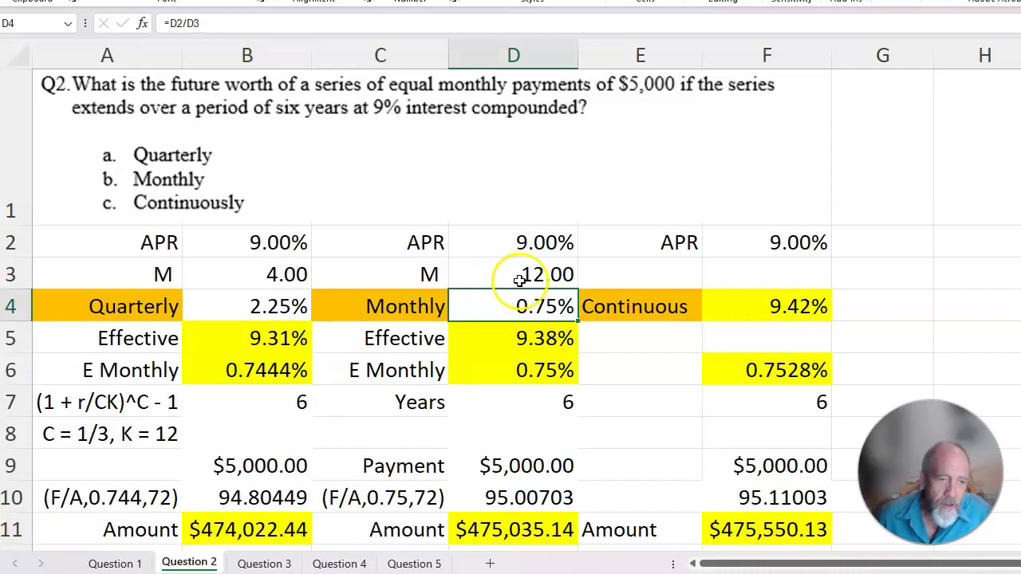
{"action": "left_click", "coordinate": [504, 335]}
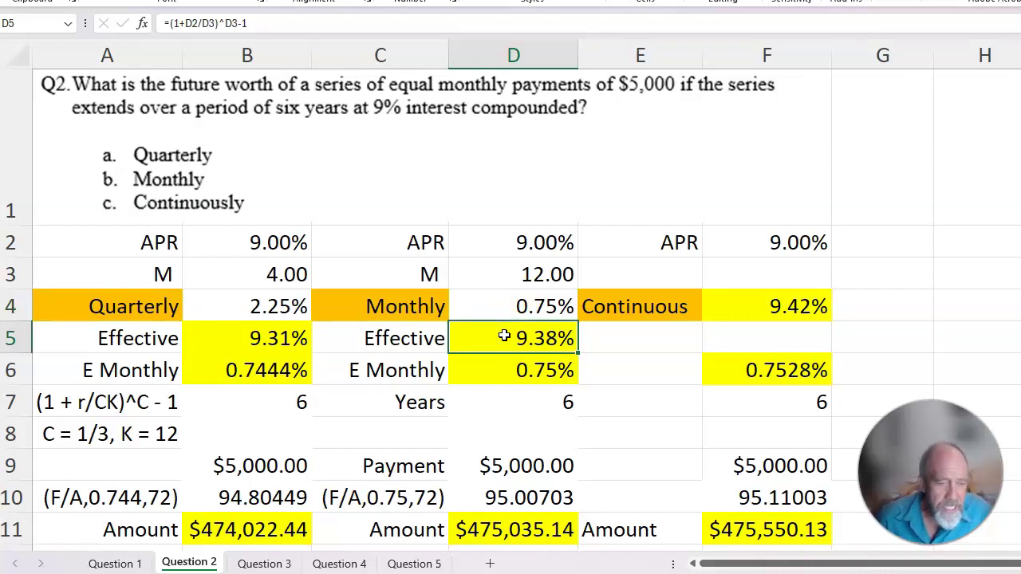
{"action": "left_click", "coordinate": [365, 496]}
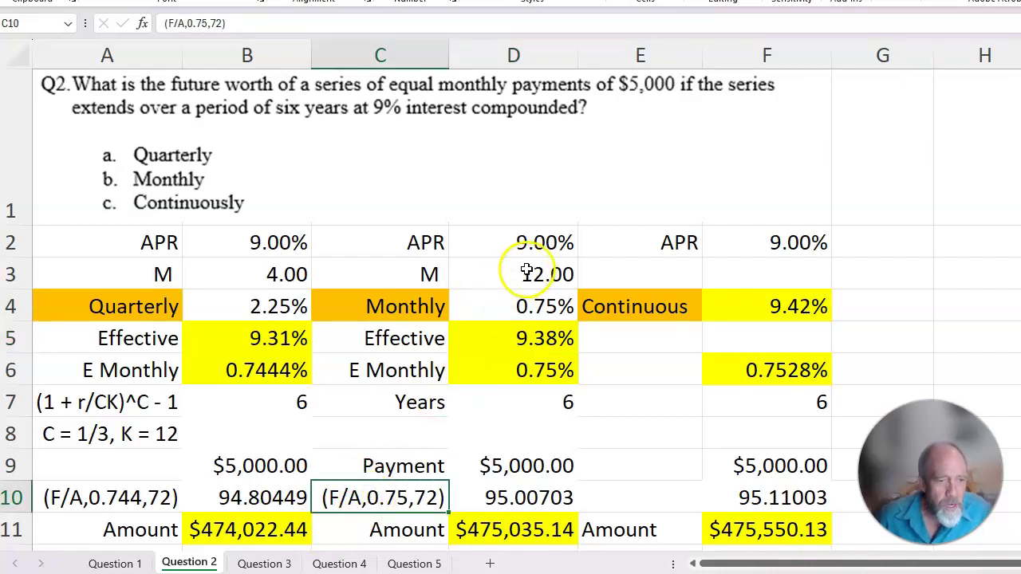
{"action": "left_click", "coordinate": [524, 306]}
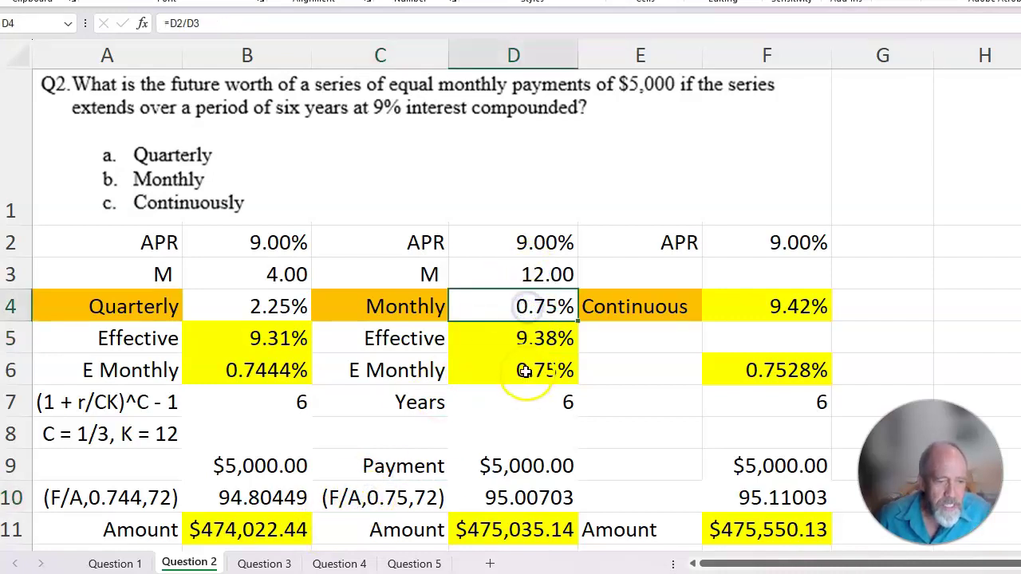
{"action": "left_click", "coordinate": [524, 371]}
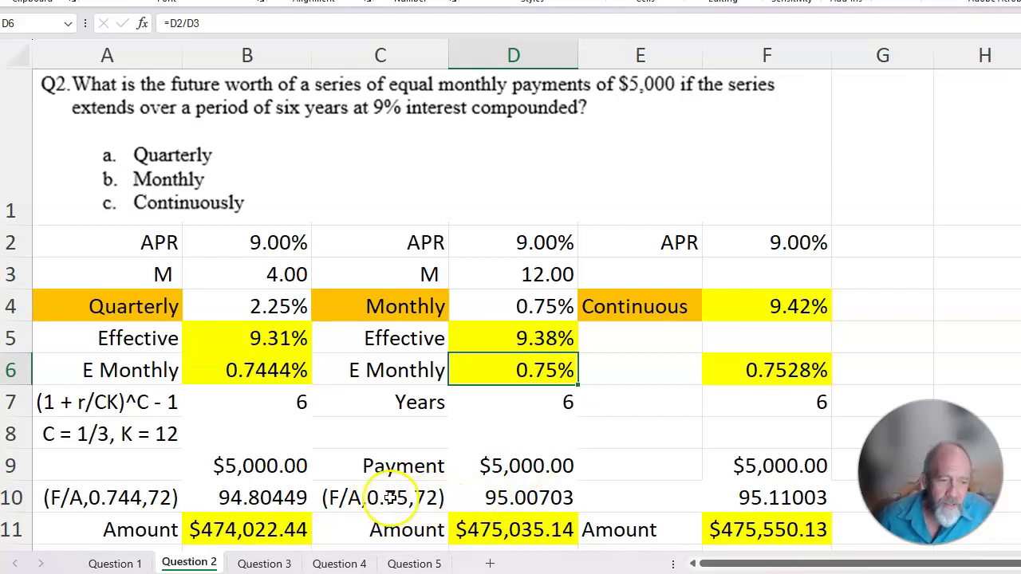
{"action": "left_click", "coordinate": [519, 494]}
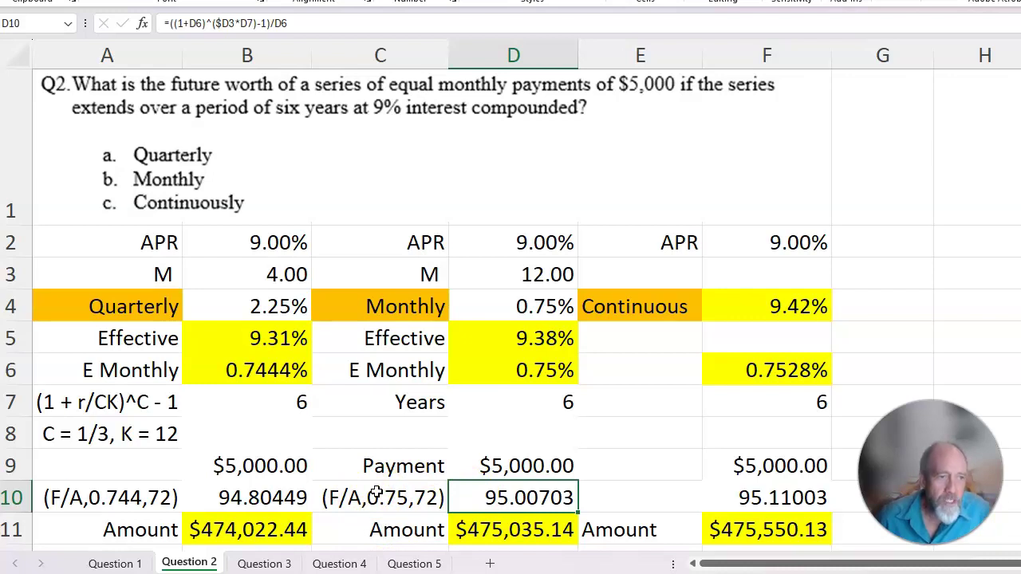
{"action": "left_click", "coordinate": [495, 525]}
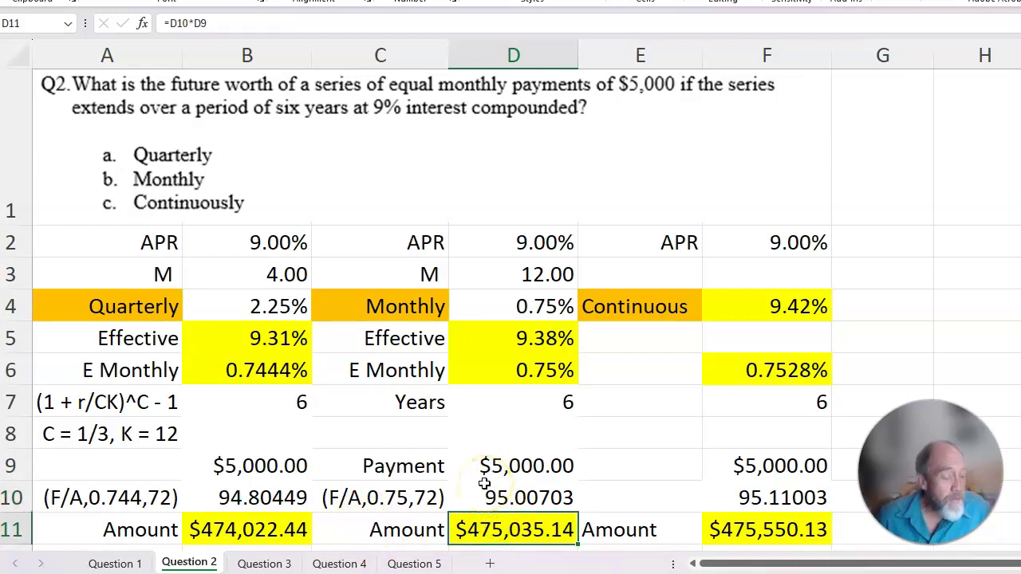
{"action": "left_click", "coordinate": [381, 497]}
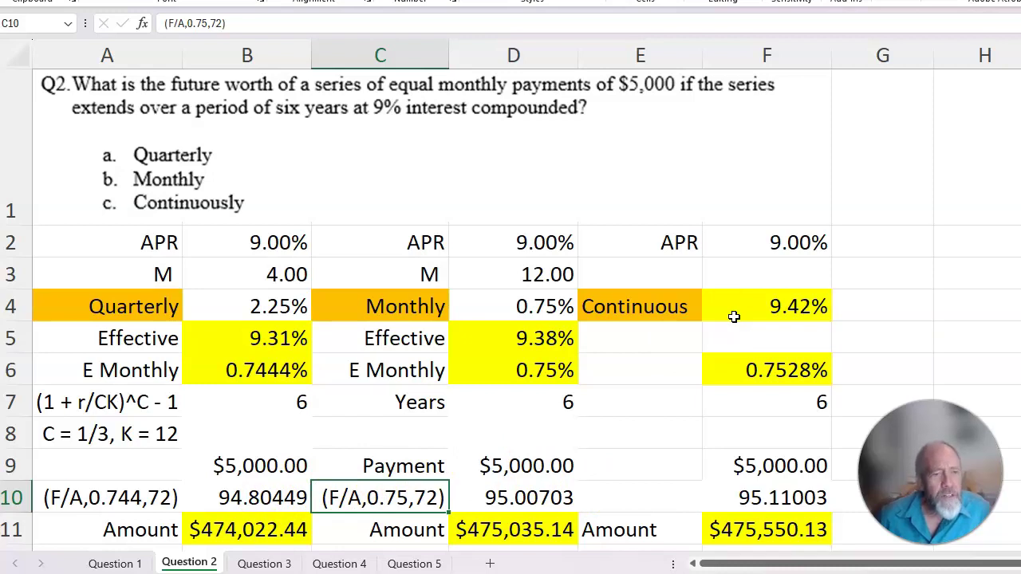
- Examine the continuous compounding formulas for the effective annual rate in F4 and the effective monthly rate in F6
{"action": "left_click", "coordinate": [776, 308]}
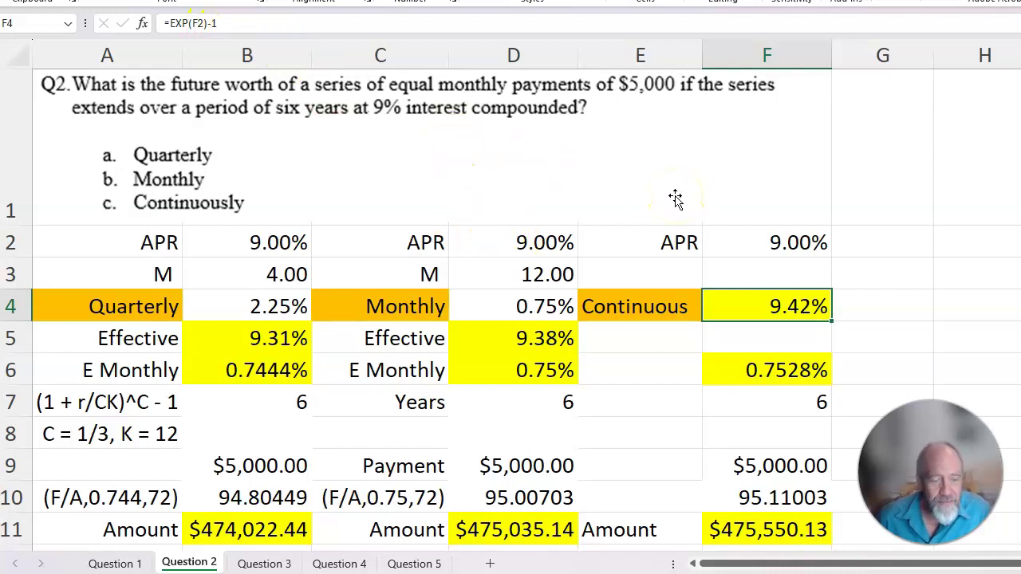
{"action": "left_click", "coordinate": [764, 370]}
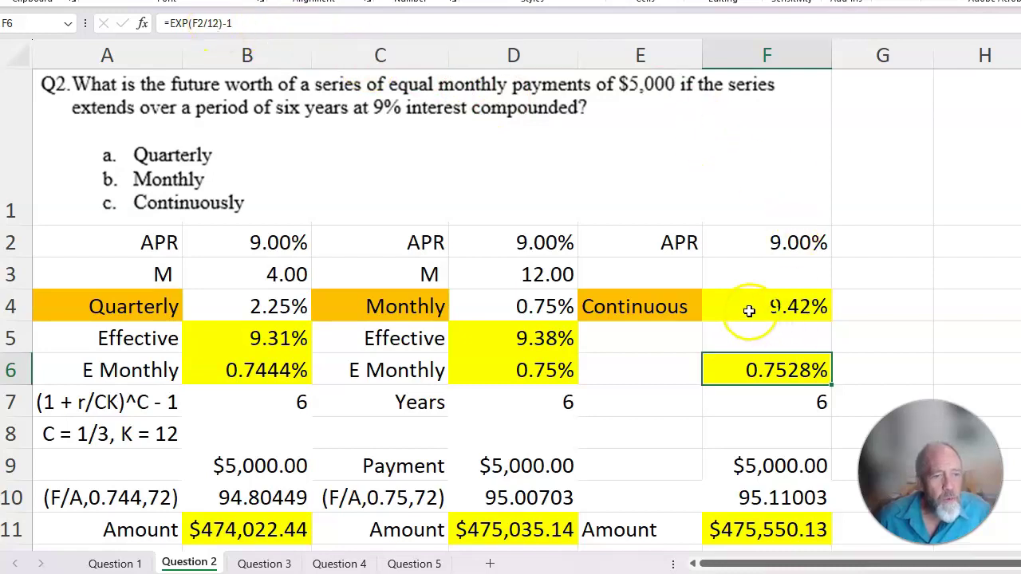
{"action": "left_click", "coordinate": [760, 393]}
{"action": "left_click", "coordinate": [759, 363]}
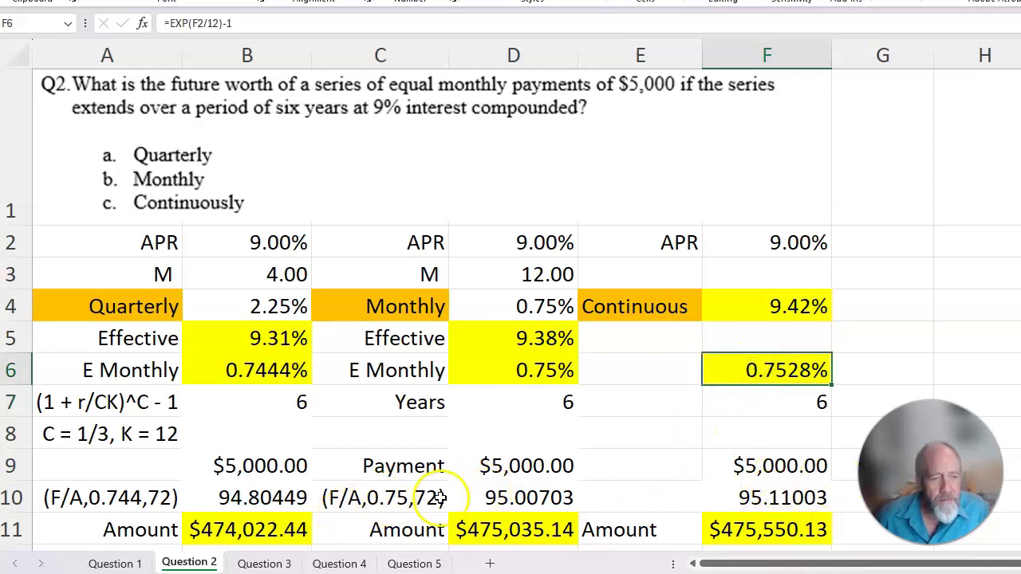
- Inspect the continuous-case factor in F10 against the APR and effective monthly rate it relies on, plus the future amount formula in F11
{"action": "left_click", "coordinate": [774, 497]}
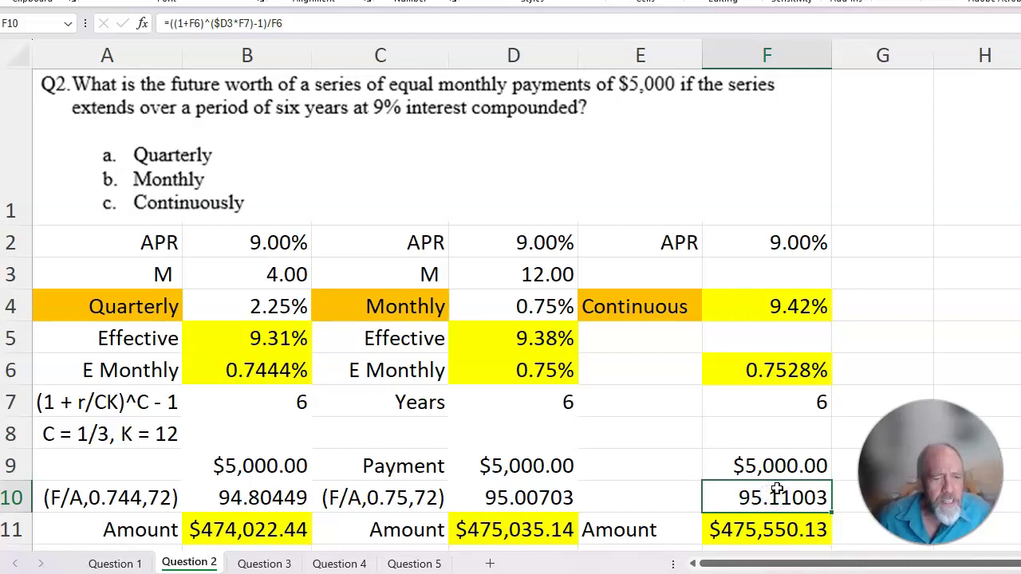
{"action": "left_click", "coordinate": [793, 375]}
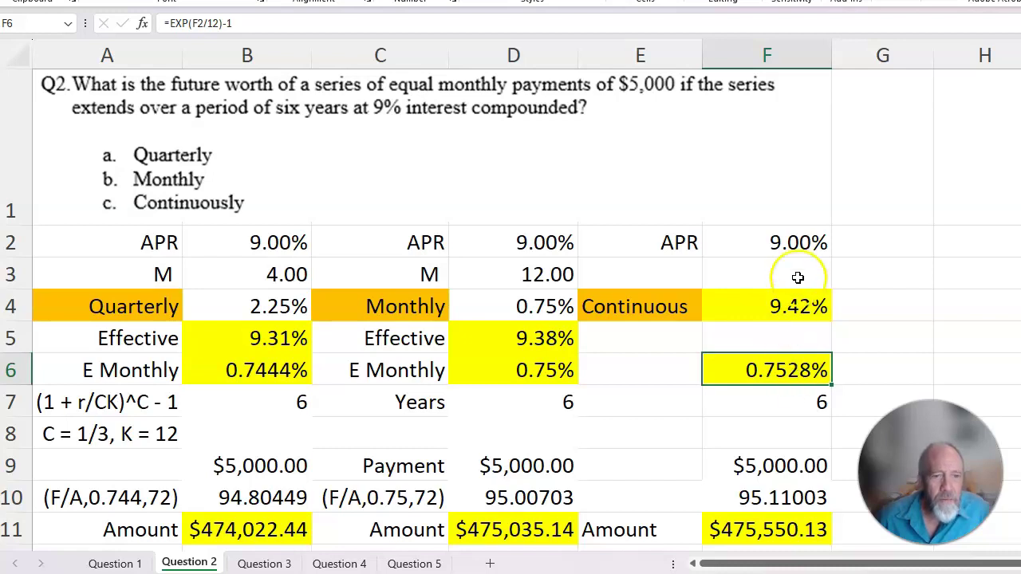
{"action": "left_click", "coordinate": [793, 242]}
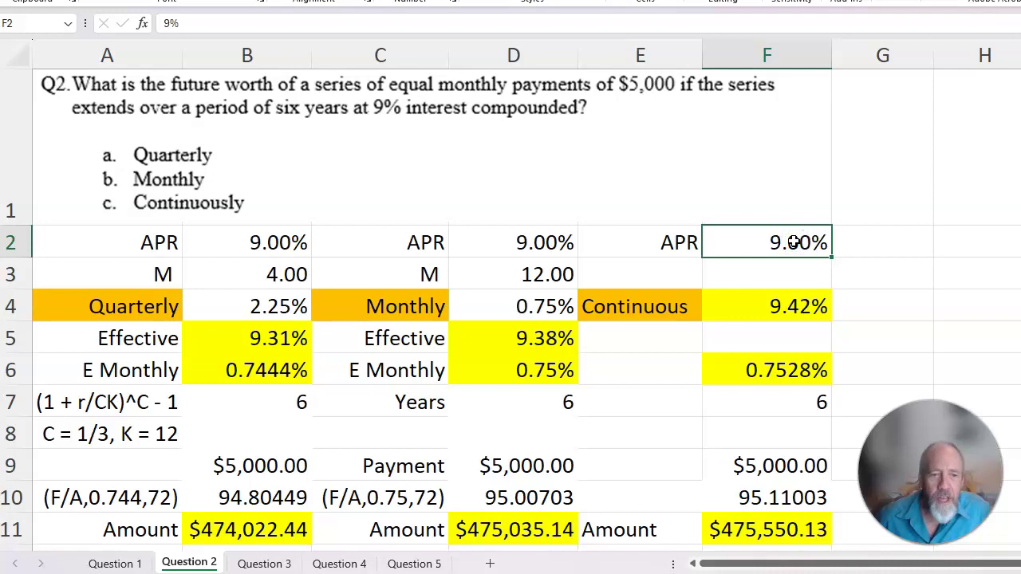
{"action": "left_click", "coordinate": [770, 370]}
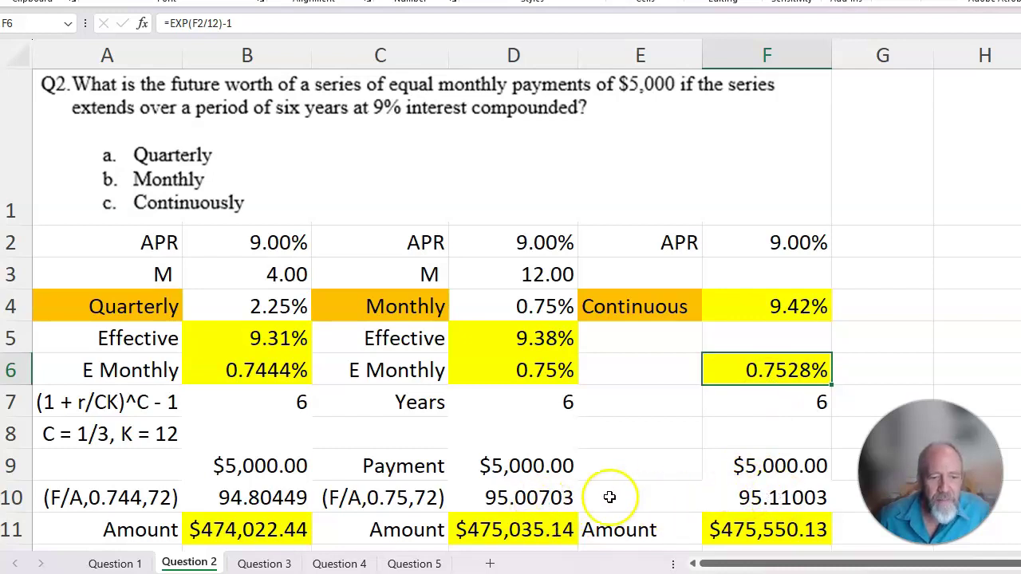
{"action": "left_click", "coordinate": [800, 375]}
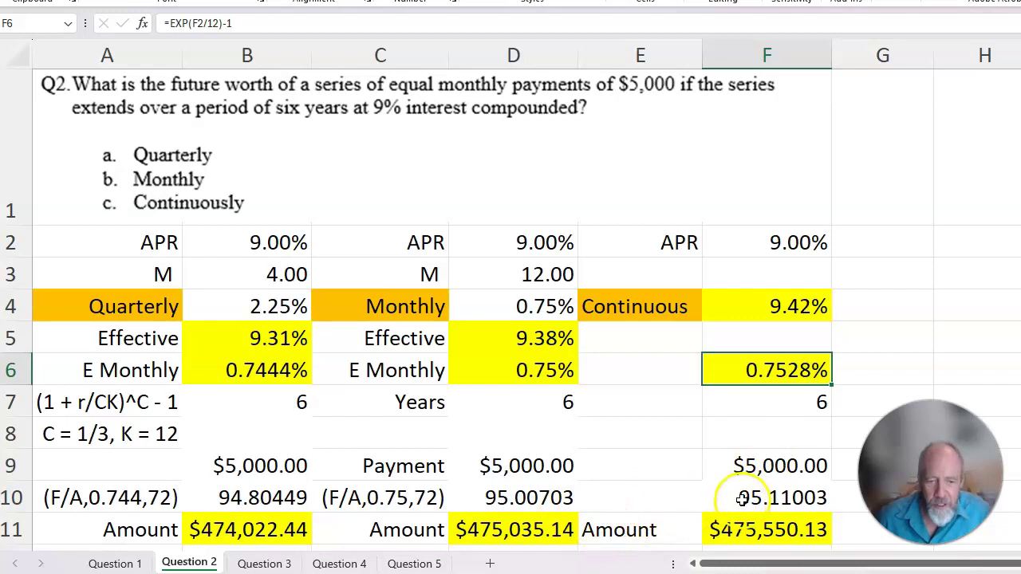
{"action": "left_click", "coordinate": [741, 498]}
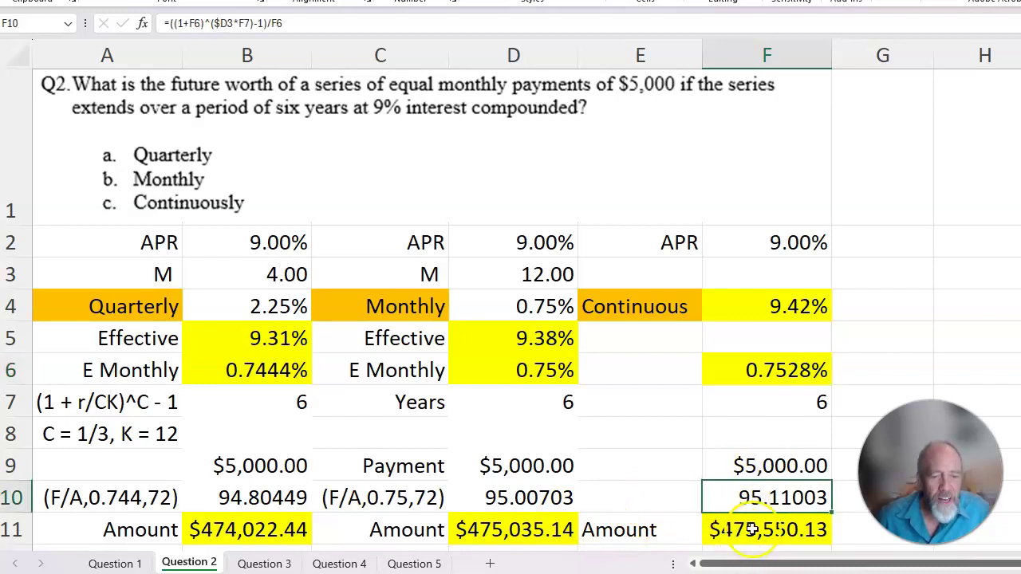
{"action": "left_click", "coordinate": [752, 531]}
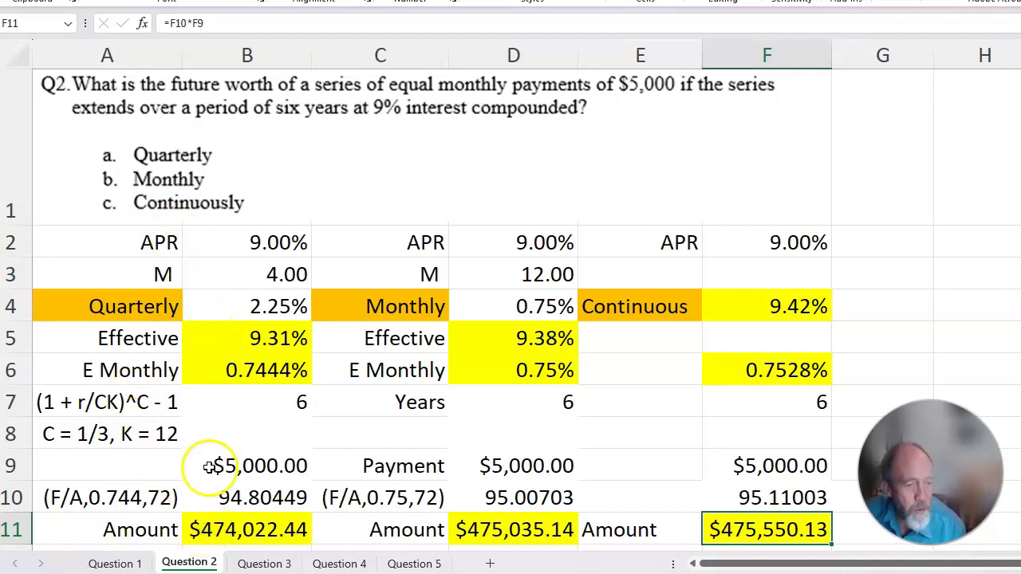
- Open the Question 3 sheet and examine the effective rate in B7 and the first-five-year annual and monthly payment formulas
{"action": "left_click", "coordinate": [261, 564]}
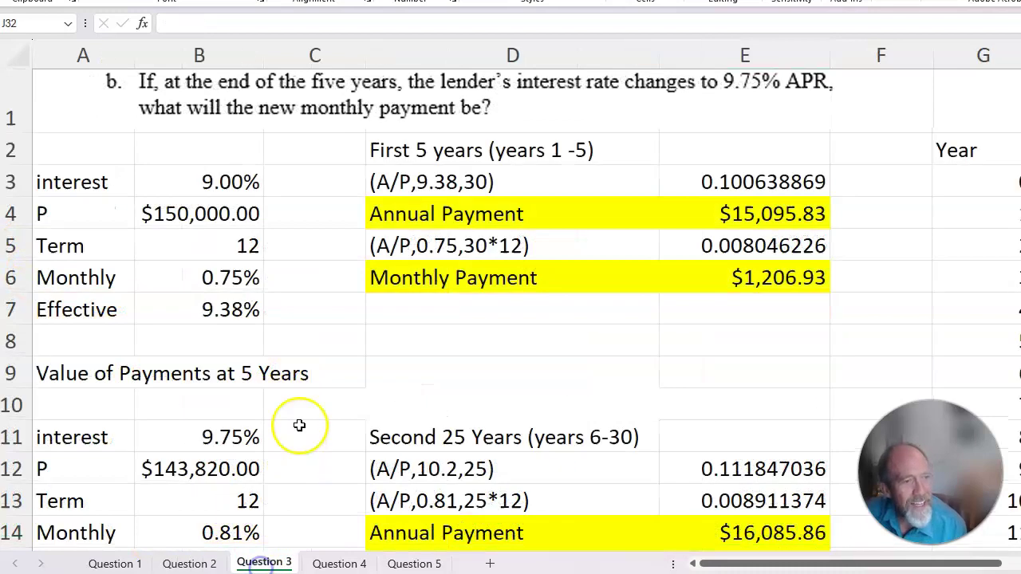
{"action": "scroll", "coordinate": [299, 425], "scroll_direction": "up", "scroll_amount": 2}
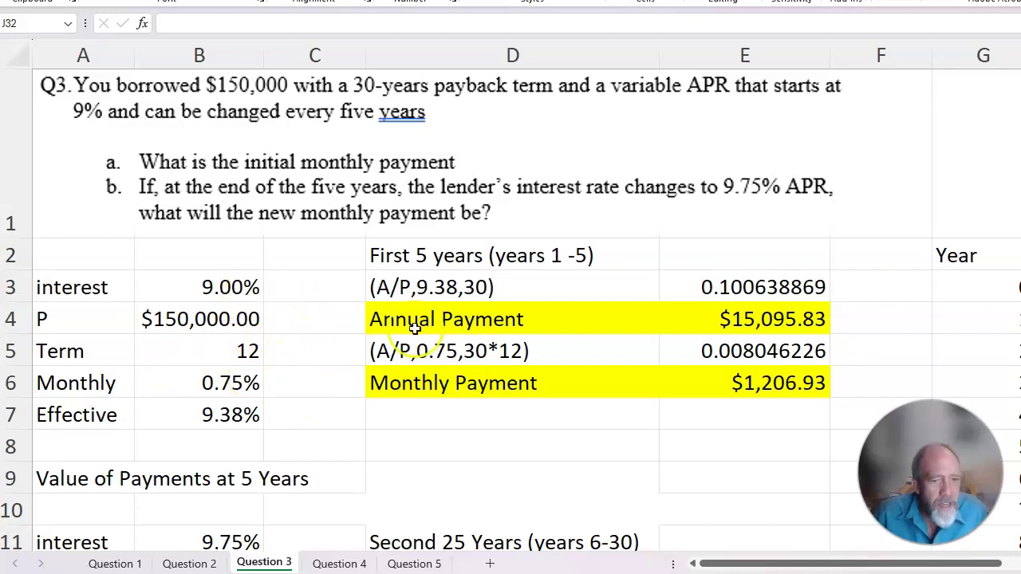
{"action": "left_click", "coordinate": [191, 415]}
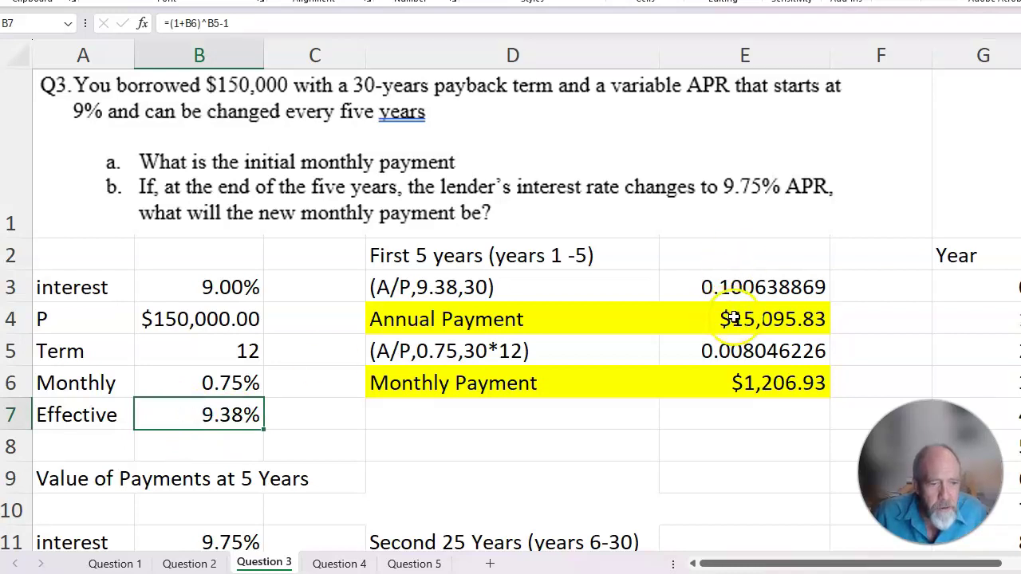
{"action": "left_click", "coordinate": [732, 318]}
{"action": "left_click", "coordinate": [761, 387]}
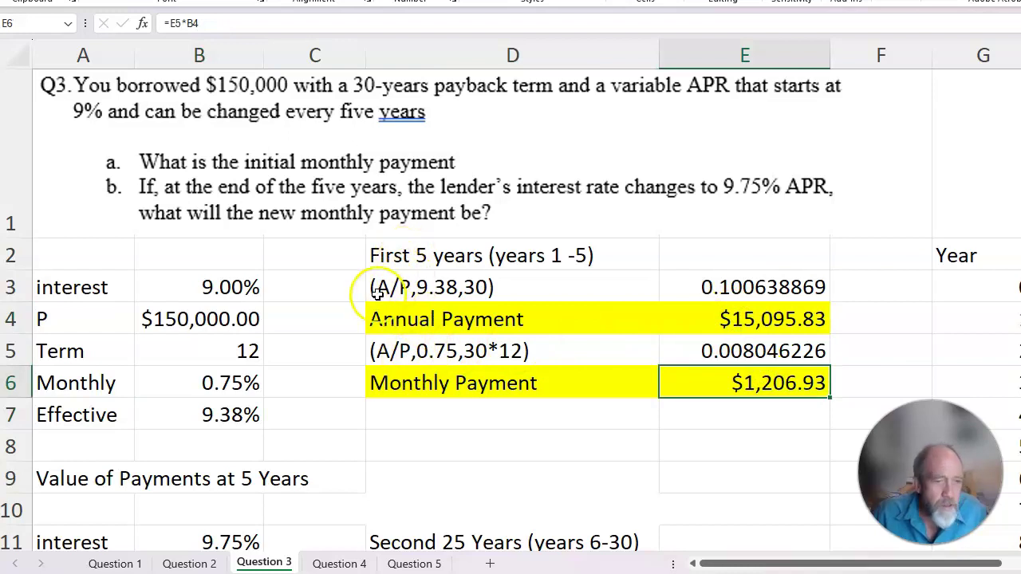
- Trace the (A/P,0.75,30*12) factor through the interest, term and monthly rate cells, and compare the monthly and annual payment formulas
{"action": "left_click", "coordinate": [413, 356]}
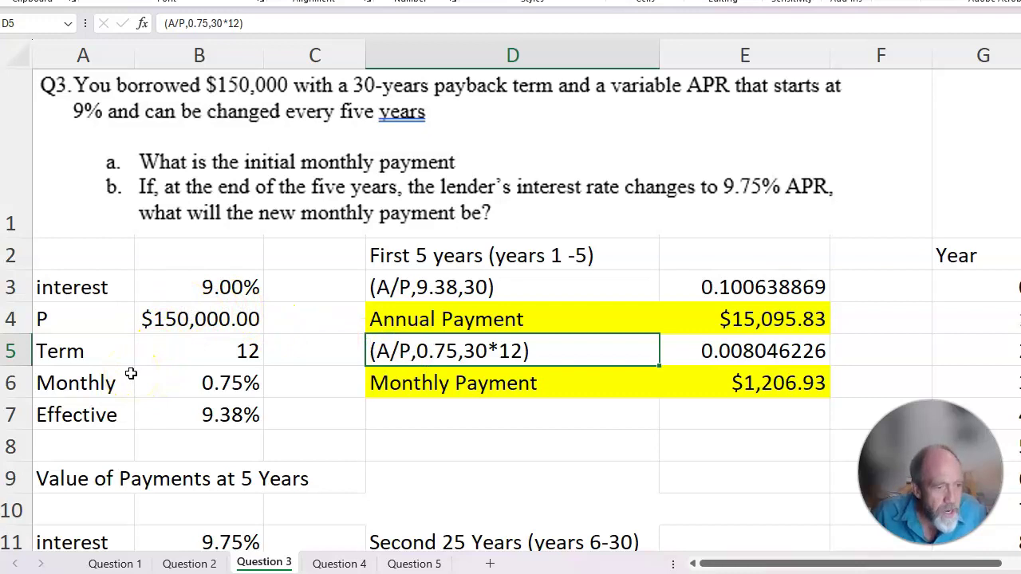
{"action": "left_click", "coordinate": [243, 287]}
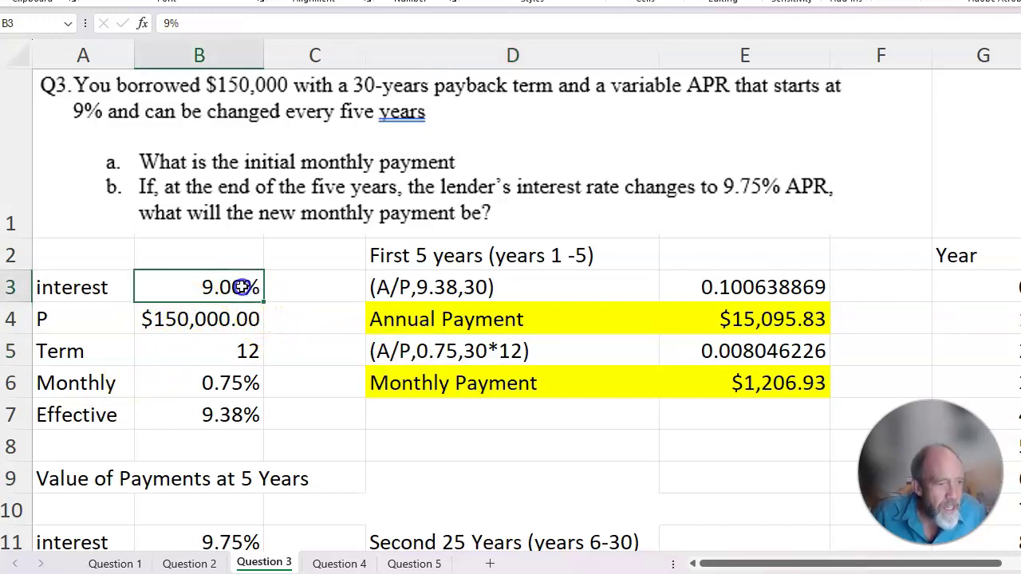
{"action": "left_click", "coordinate": [248, 351]}
{"action": "left_click", "coordinate": [235, 382]}
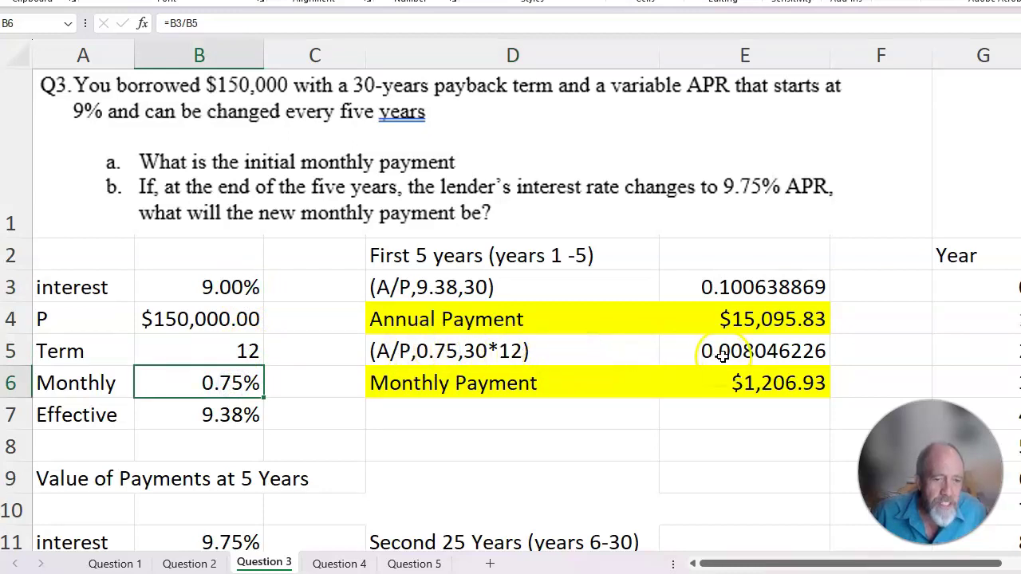
{"action": "left_click", "coordinate": [722, 356]}
{"action": "left_click", "coordinate": [701, 372]}
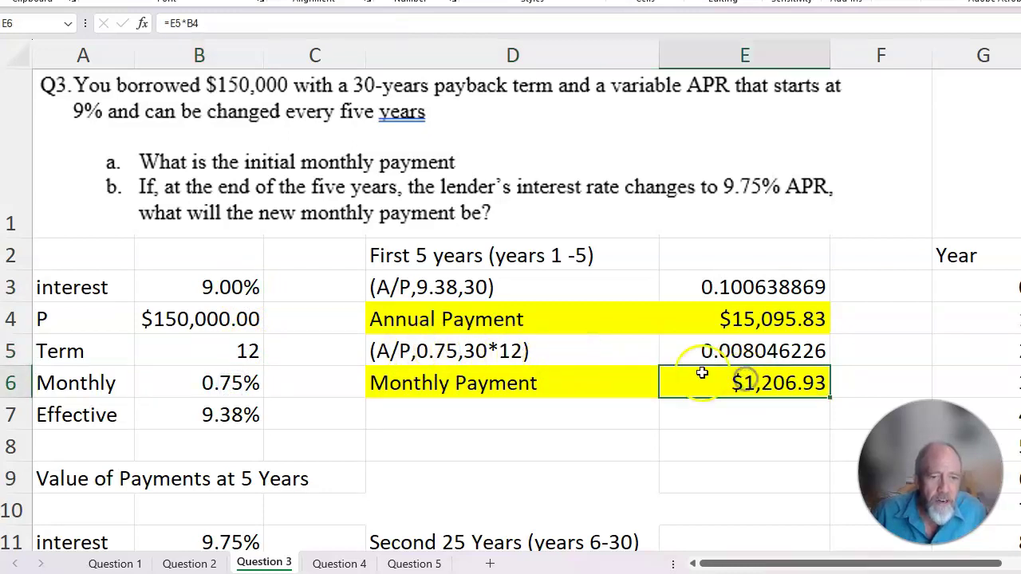
{"action": "left_click", "coordinate": [726, 319]}
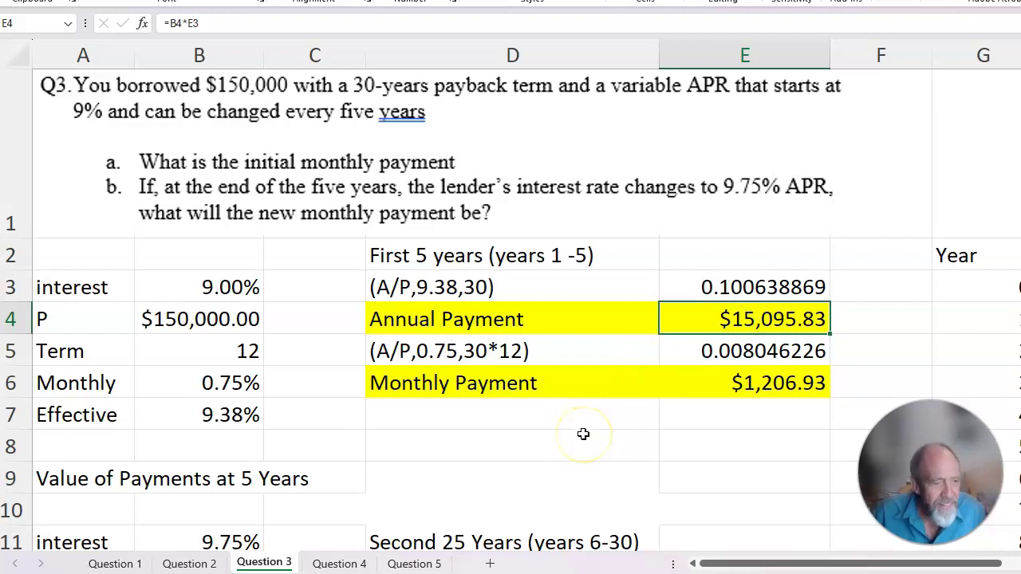
- Inspect the yearly balance table: the starting balance in H3, the highlighted year 5 balance in I8 and the year 1 formula in H4
{"action": "scroll", "coordinate": [580, 435], "scroll_direction": "down", "scroll_amount": 3}
{"action": "scroll", "coordinate": [580, 437], "scroll_direction": "down", "scroll_amount": 1}
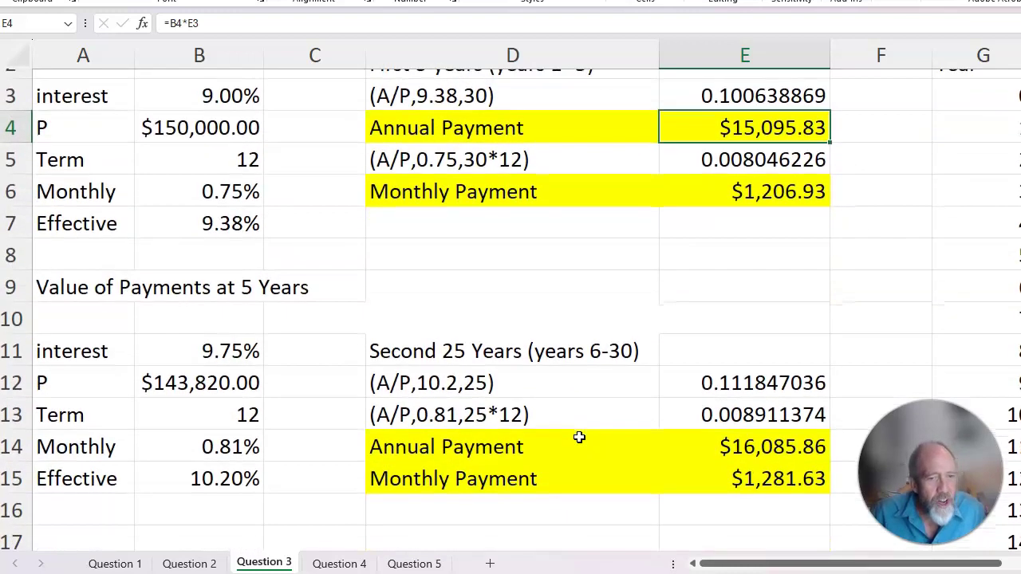
{"action": "left_click_drag", "start_coordinate": [775, 562], "coordinate": [877, 565]}
{"action": "scroll", "coordinate": [842, 404], "scroll_direction": "up", "scroll_amount": 1}
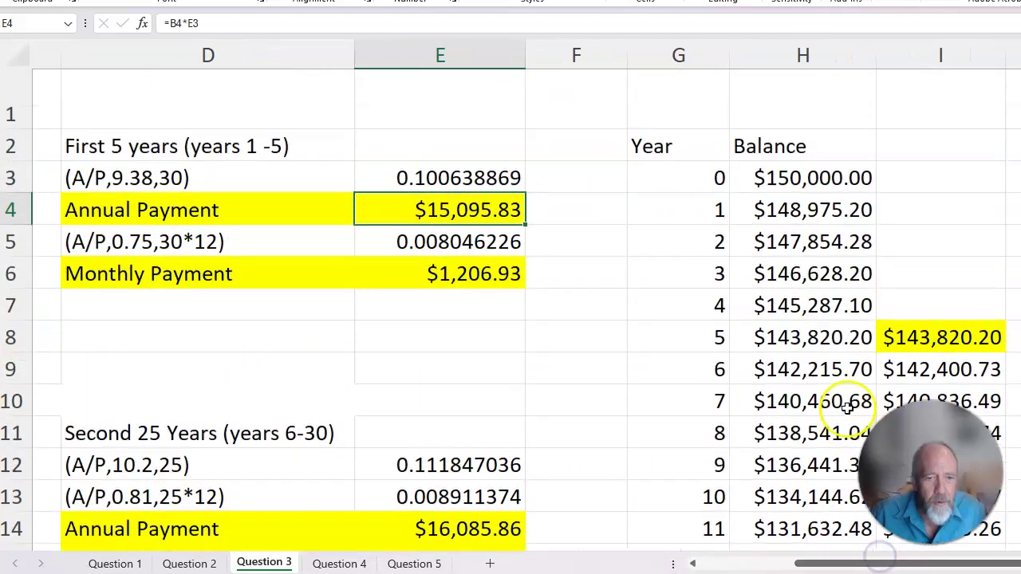
{"action": "left_click", "coordinate": [830, 197]}
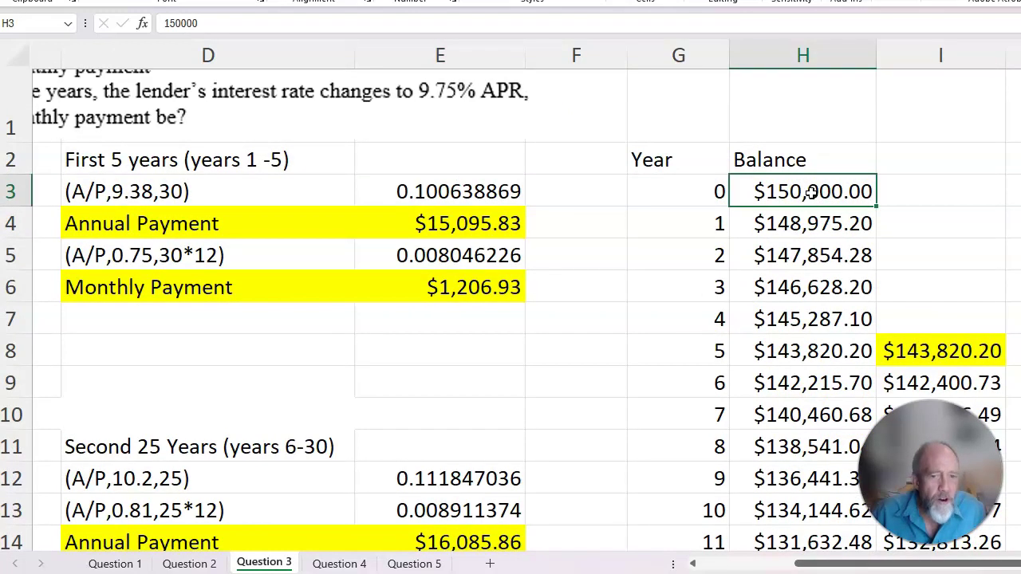
{"action": "left_click", "coordinate": [934, 352]}
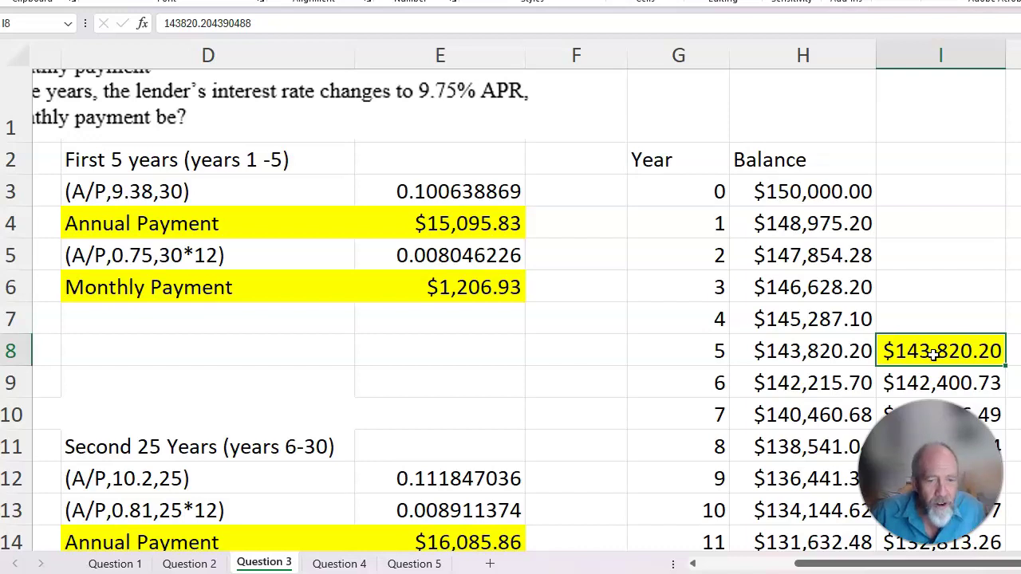
{"action": "left_click", "coordinate": [820, 196]}
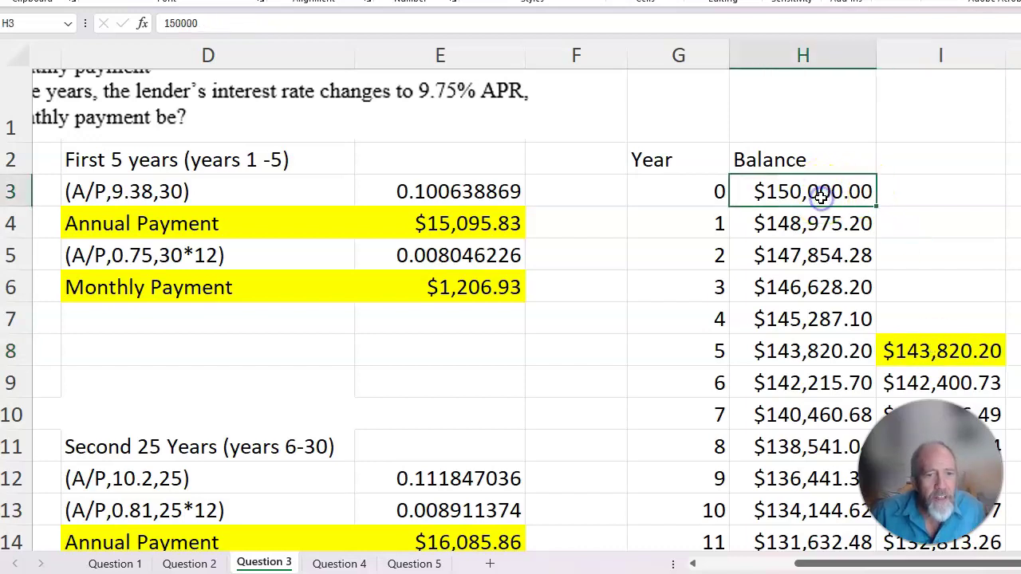
{"action": "left_click", "coordinate": [815, 224]}
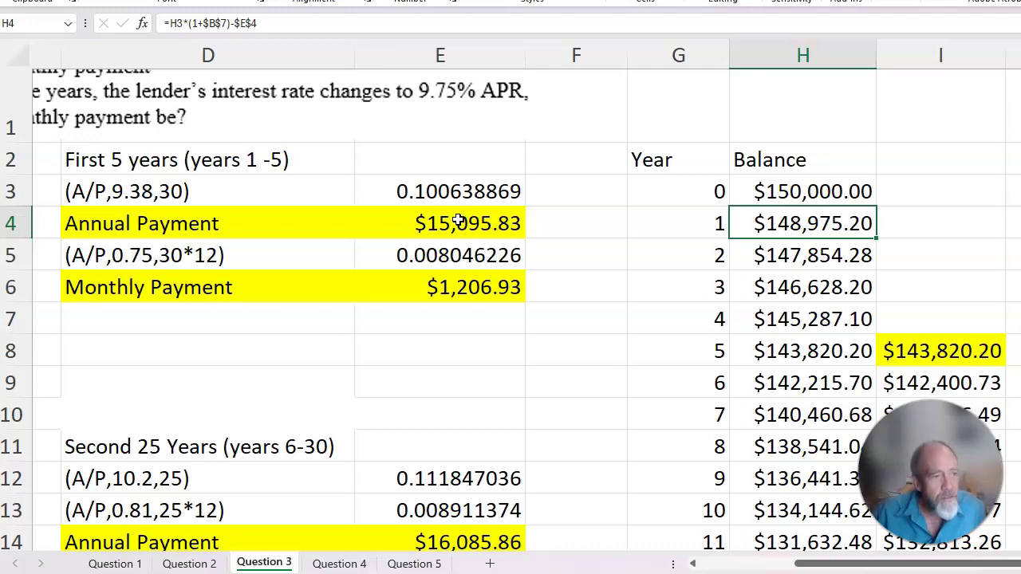
- Check the effective rate formula in B7 that the balance formula references, and return to the year 5 balance in I8
{"action": "left_click_drag", "start_coordinate": [845, 567], "coordinate": [750, 566]}
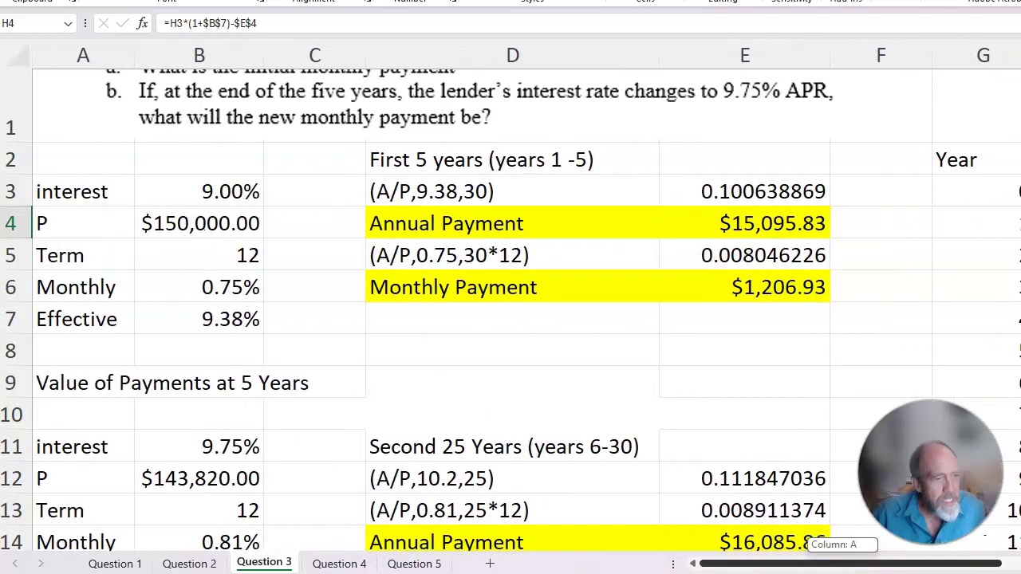
{"action": "left_click", "coordinate": [193, 319]}
{"action": "left_click_drag", "start_coordinate": [847, 568], "coordinate": [935, 566]}
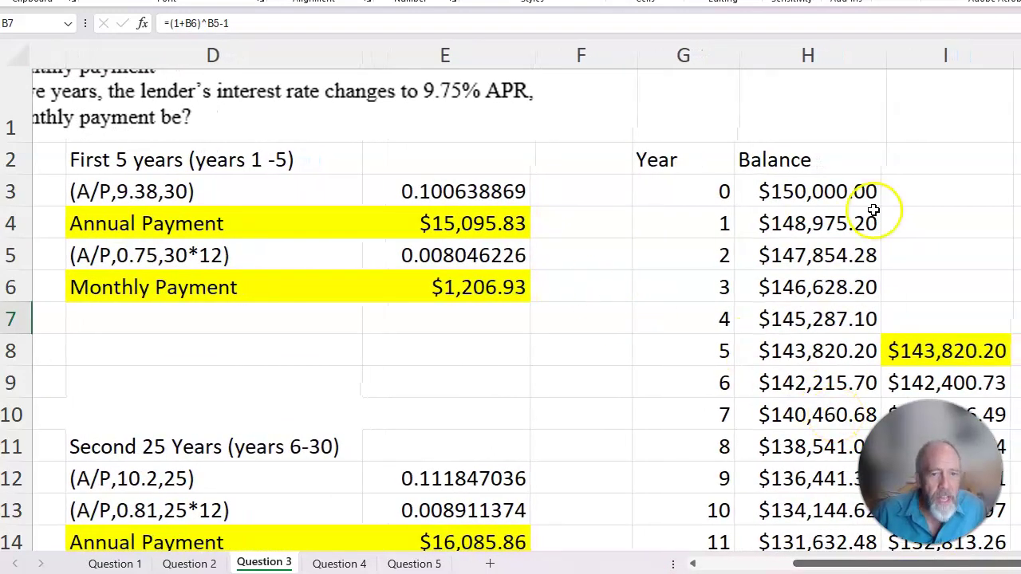
{"action": "left_click", "coordinate": [914, 352]}
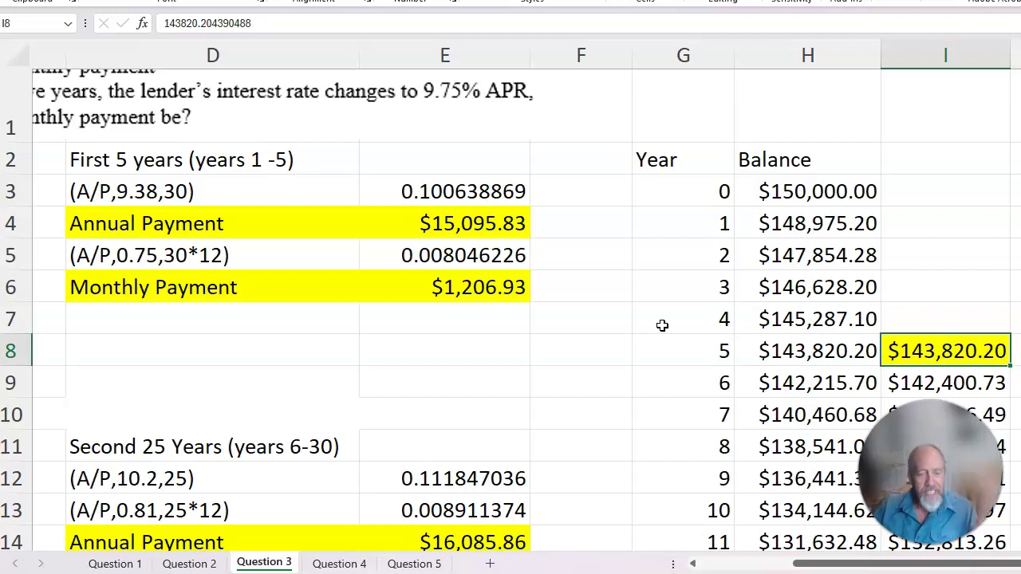
- Review both balance columns down to year 30 and return to the start of the schedule
{"action": "left_click", "coordinate": [877, 564]}
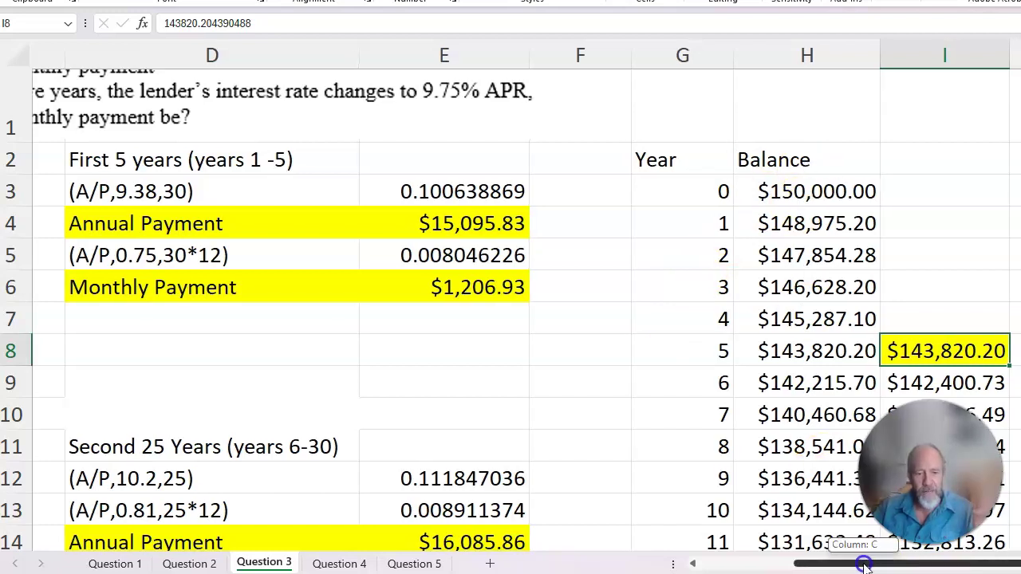
{"action": "mouse_move", "coordinate": [861, 568]}
{"action": "left_mouse_down"}
{"action": "mouse_move", "coordinate": [800, 568]}
{"action": "mouse_move", "coordinate": [870, 568]}
{"action": "left_mouse_up"}
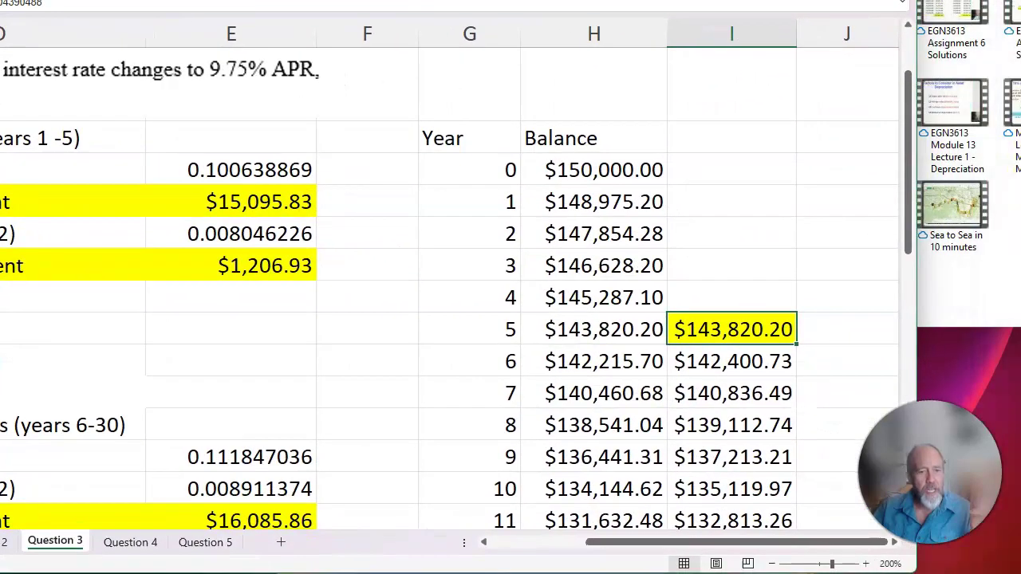
{"action": "scroll", "coordinate": [606, 398], "scroll_direction": "down", "scroll_amount": 8}
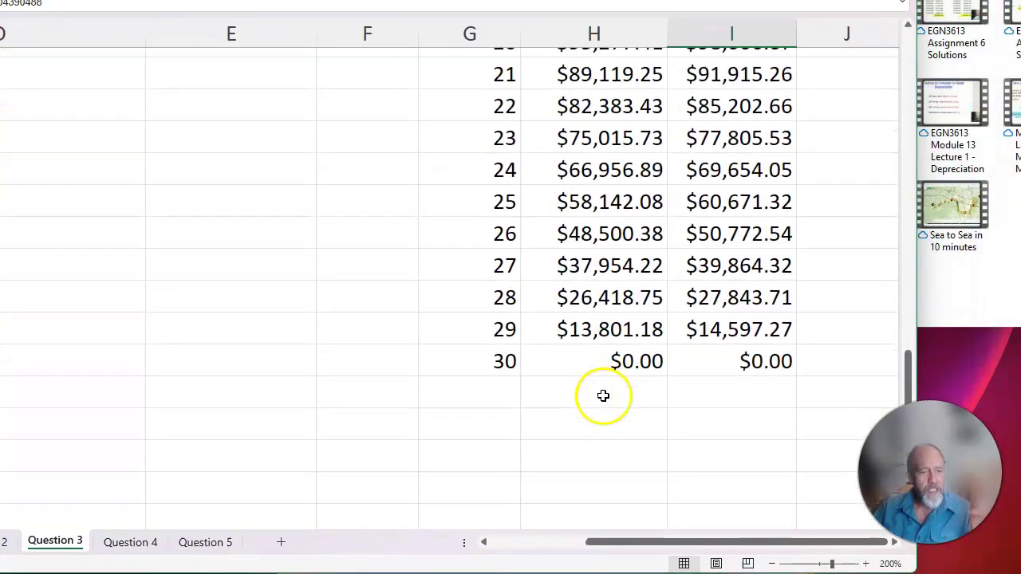
{"action": "scroll", "coordinate": [584, 344], "scroll_direction": "up", "scroll_amount": 7}
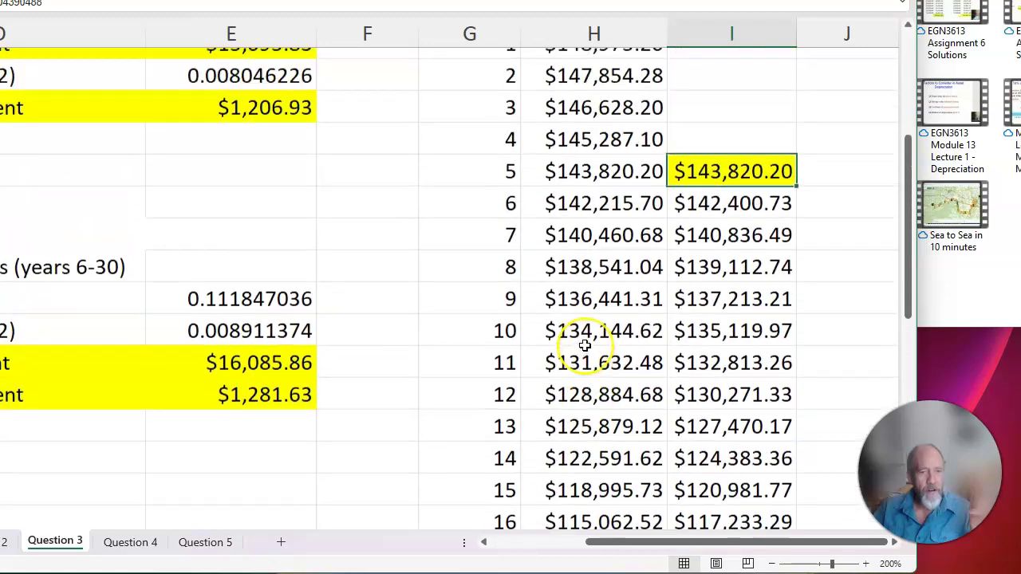
{"action": "scroll", "coordinate": [585, 344], "scroll_direction": "up", "scroll_amount": 2}
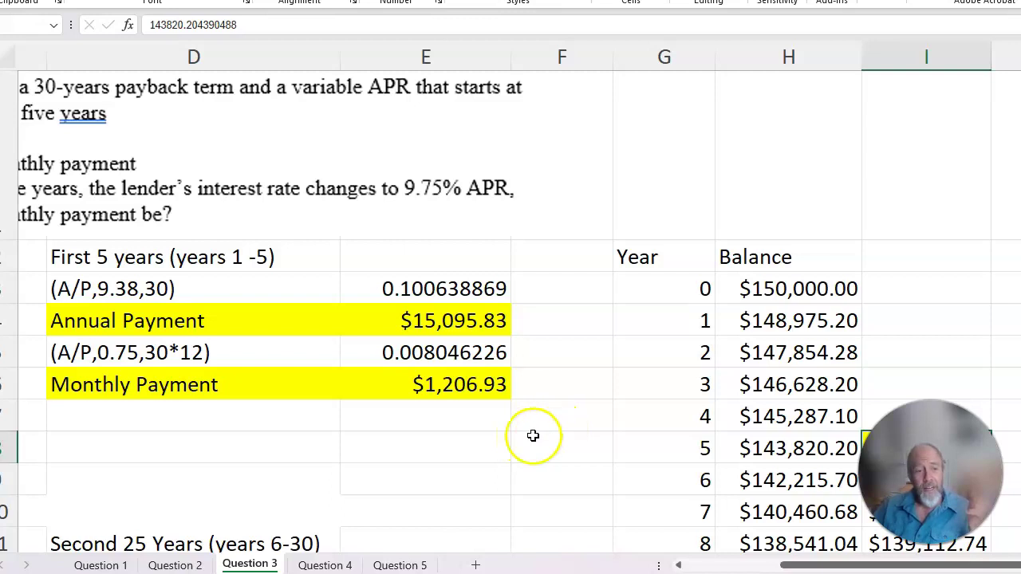
- Check the years 6-30 monthly payment formula in E15 against the 9.75% rate change described in part b of the question
{"action": "scroll", "coordinate": [533, 435], "scroll_direction": "down", "scroll_amount": 2}
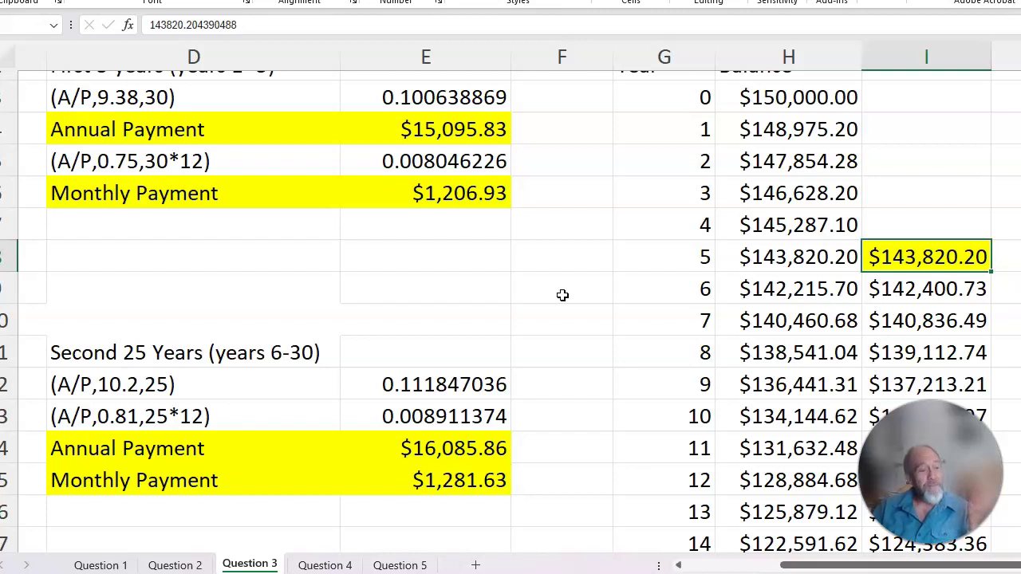
{"action": "left_click_drag", "start_coordinate": [796, 567], "coordinate": [764, 568]}
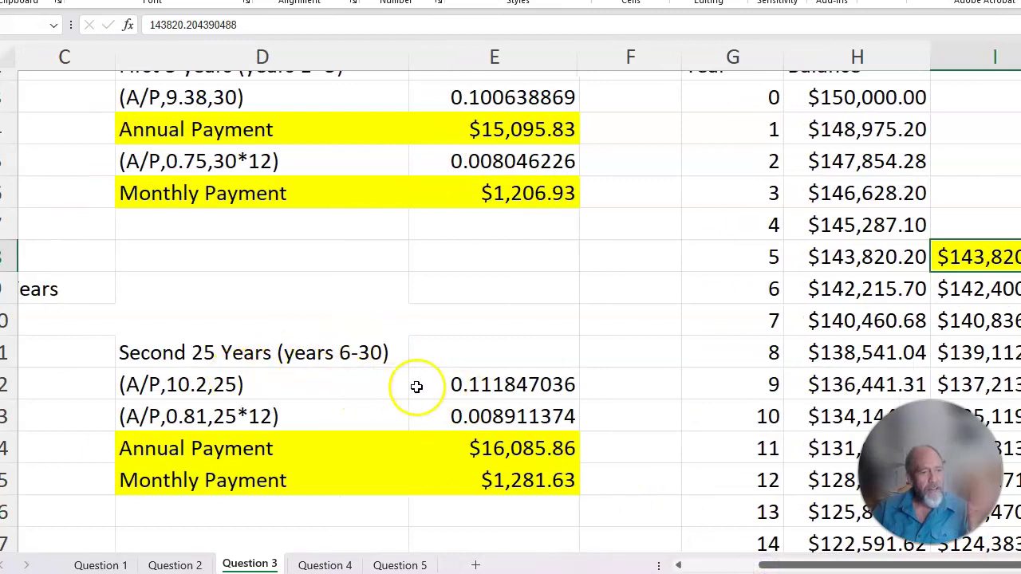
{"action": "left_click", "coordinate": [488, 477]}
{"action": "scroll", "coordinate": [181, 311], "scroll_direction": "up", "scroll_amount": 2}
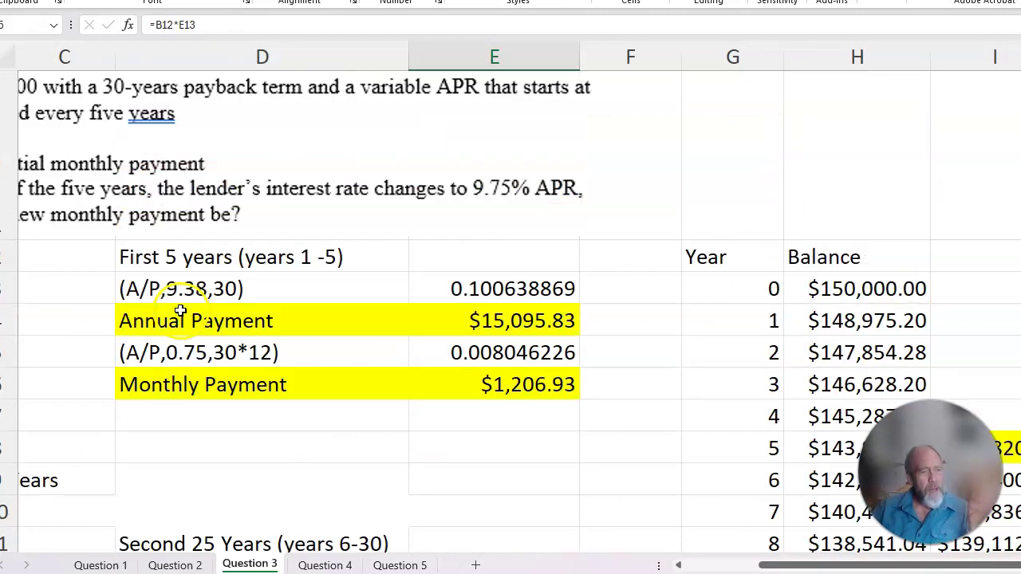
{"action": "left_click_drag", "start_coordinate": [770, 565], "coordinate": [668, 567]}
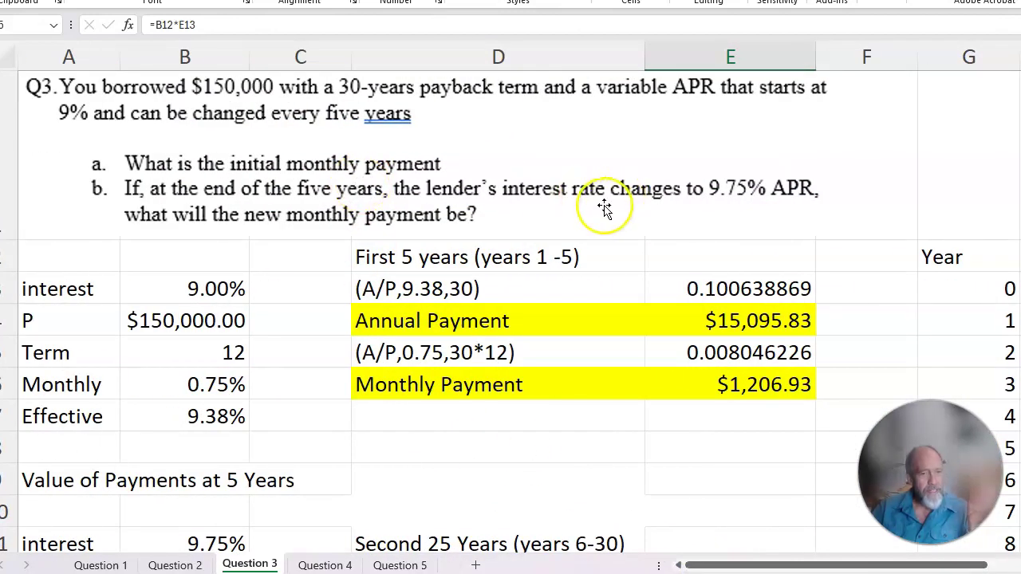
{"action": "scroll", "coordinate": [421, 375], "scroll_direction": "down", "scroll_amount": 2}
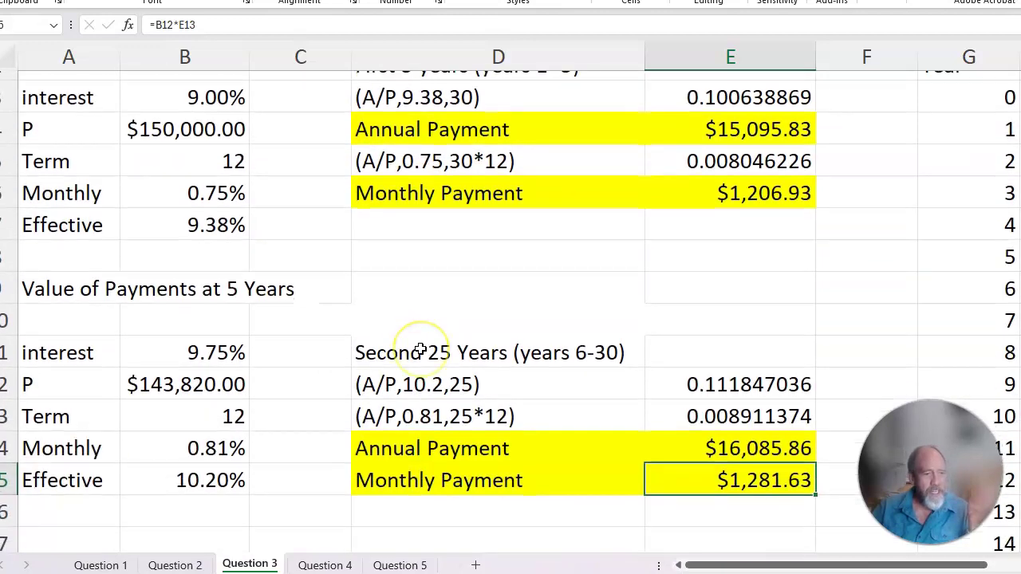
{"action": "scroll", "coordinate": [420, 352], "scroll_direction": "down", "scroll_amount": 1}
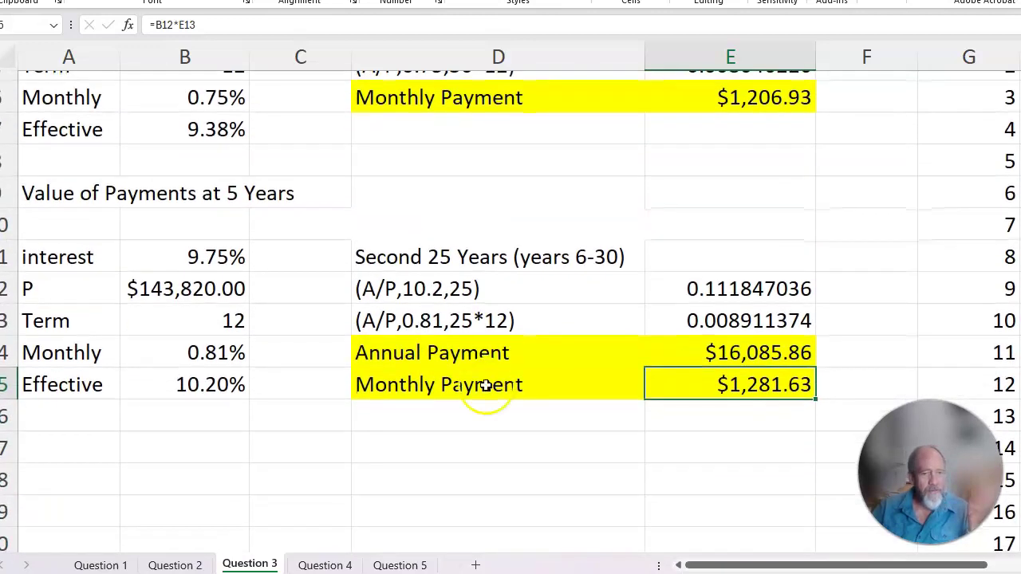
- Inspect the years 6-30 annual payment formula in E14 and the term, monthly and effective rate cells B13 to B15
{"action": "left_click", "coordinate": [723, 354]}
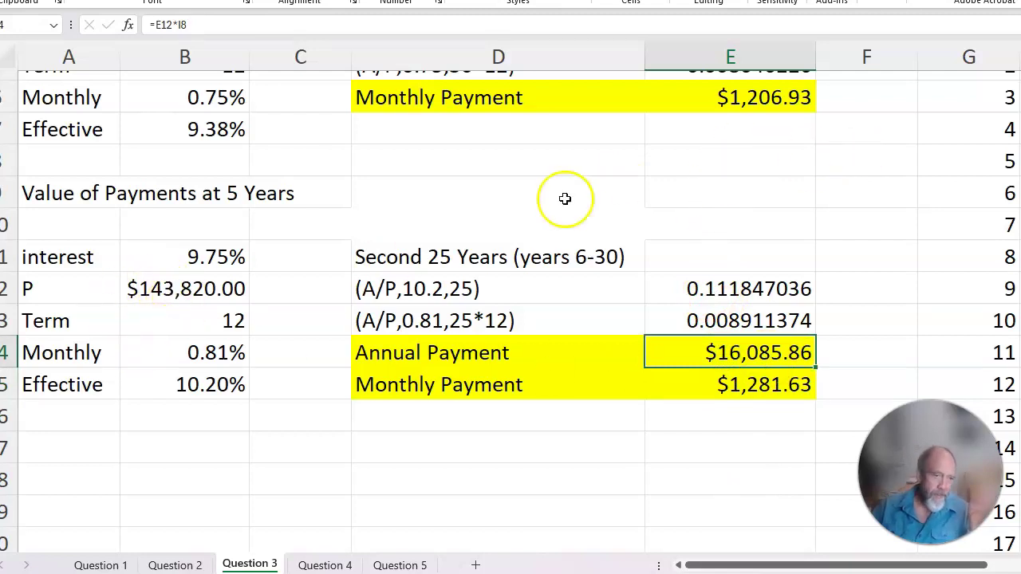
{"action": "left_click", "coordinate": [227, 321]}
{"action": "left_click", "coordinate": [218, 352]}
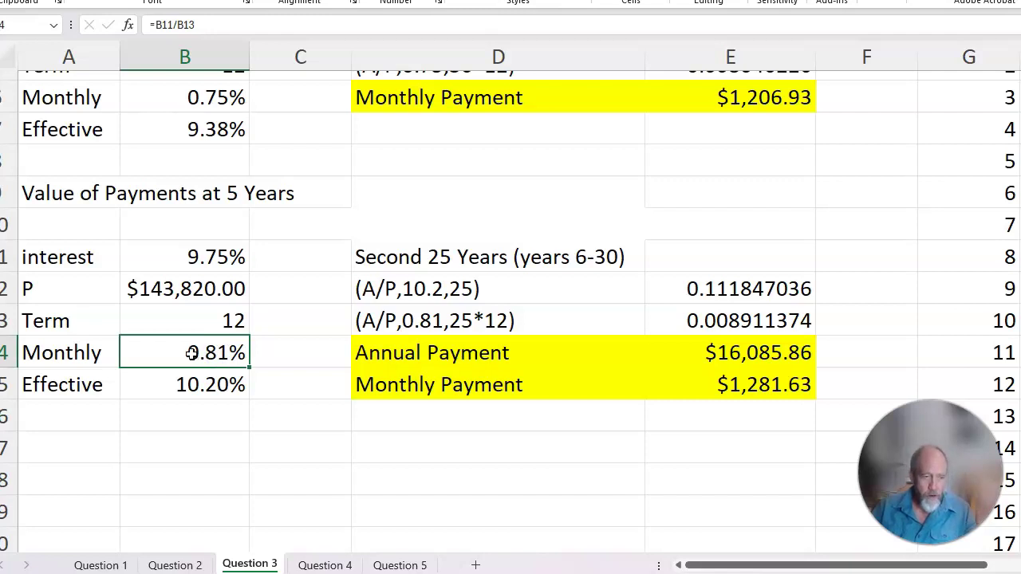
{"action": "left_click", "coordinate": [195, 387]}
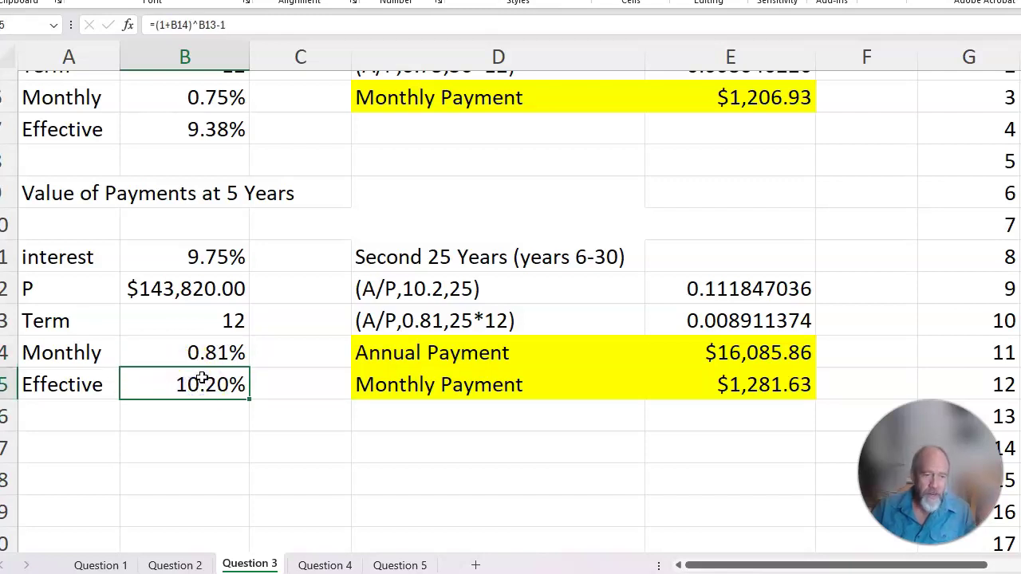
{"action": "left_click", "coordinate": [741, 386]}
{"action": "left_click", "coordinate": [701, 348]}
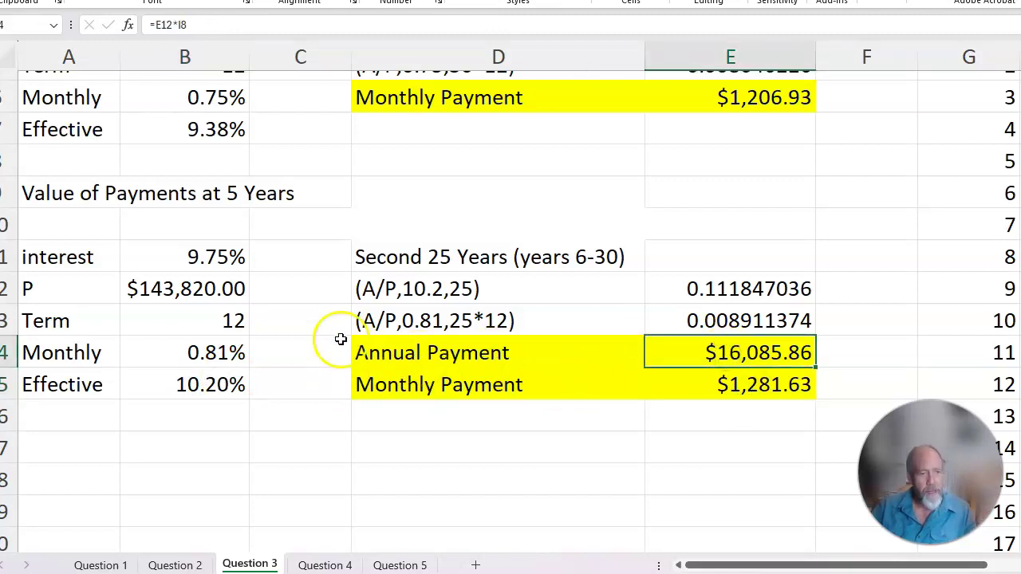
- Trace the (A/P,0.81,25*12) factor in E13 to the monthly rate in B14 and the monthly payment formula in E15
{"action": "left_click", "coordinate": [733, 321]}
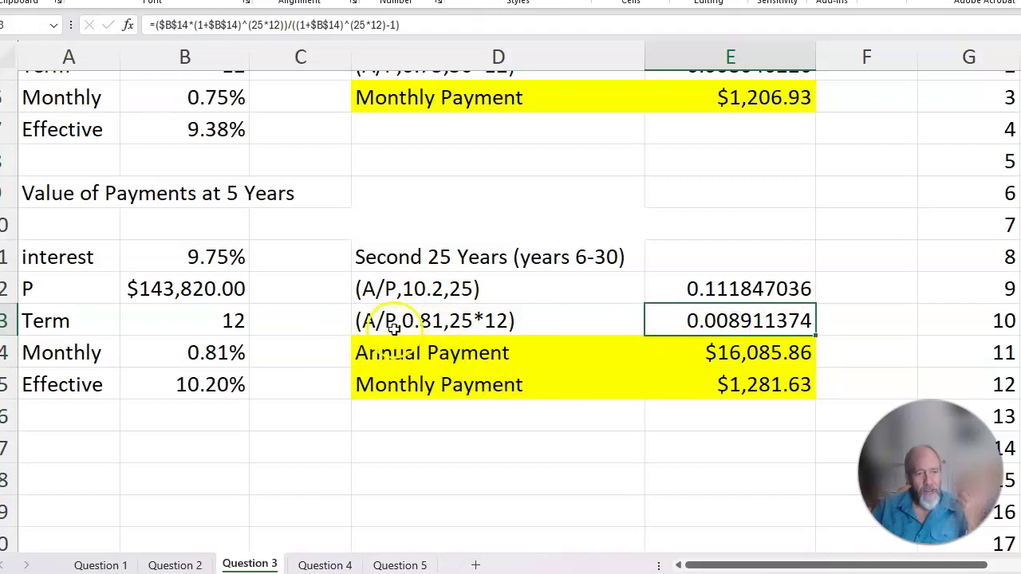
{"action": "left_click", "coordinate": [189, 360]}
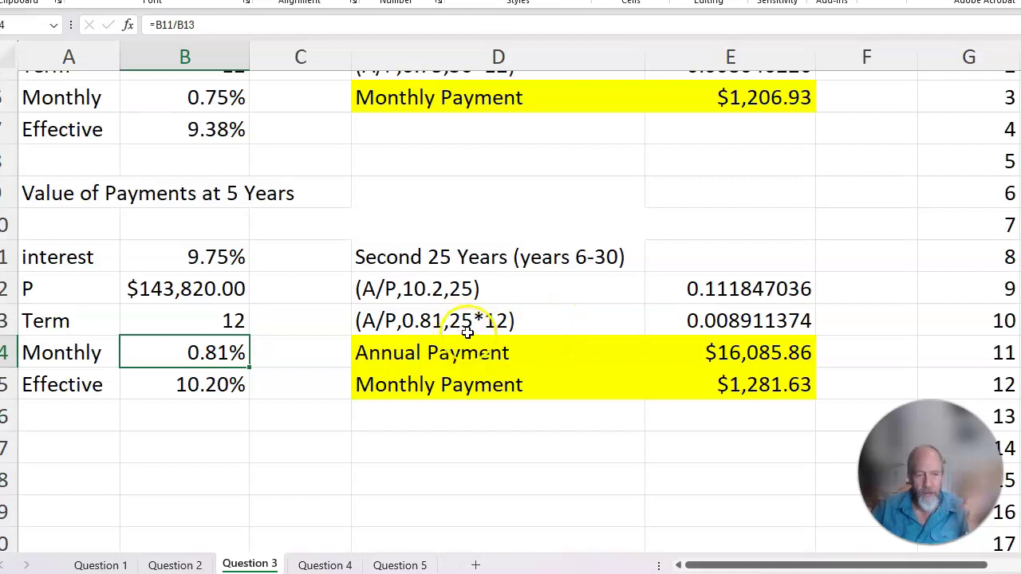
{"action": "left_click", "coordinate": [752, 318]}
{"action": "left_click", "coordinate": [743, 387]}
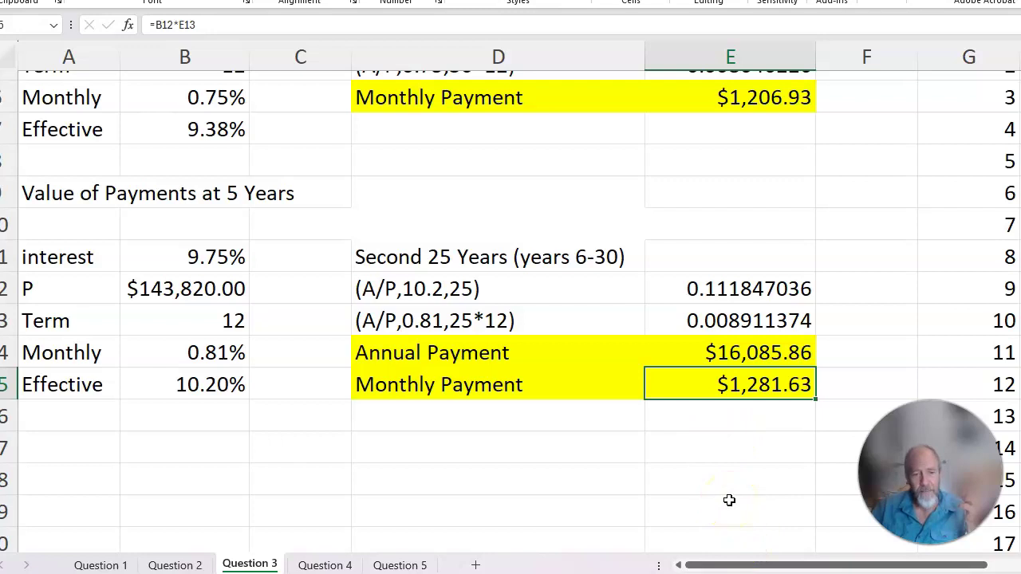
- Review both loan periods and compare the initial interest rate in B3 with the changed rate in B11
{"action": "scroll", "coordinate": [727, 500], "scroll_direction": "up", "scroll_amount": 3}
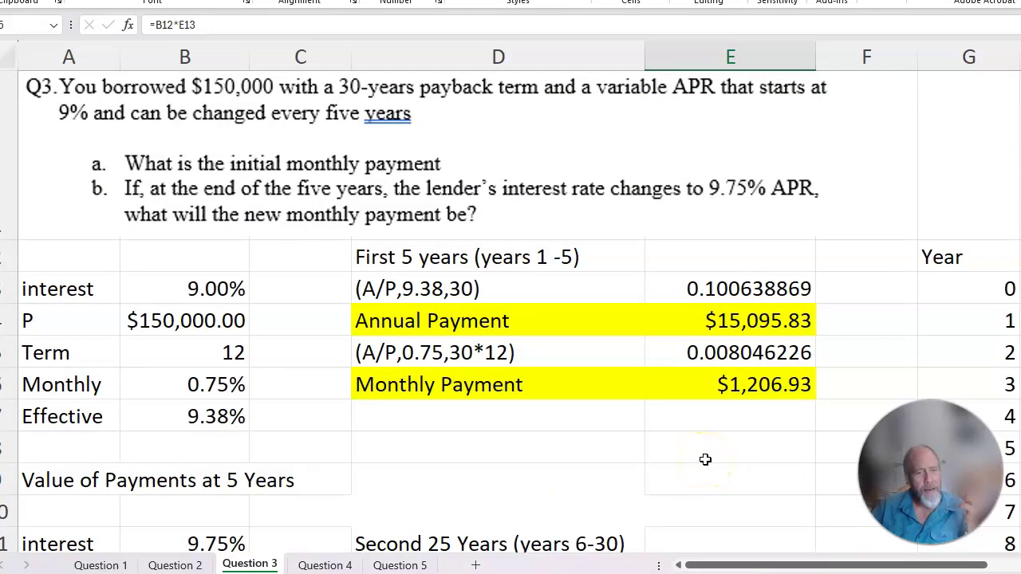
{"action": "scroll", "coordinate": [705, 460], "scroll_direction": "down", "scroll_amount": 2}
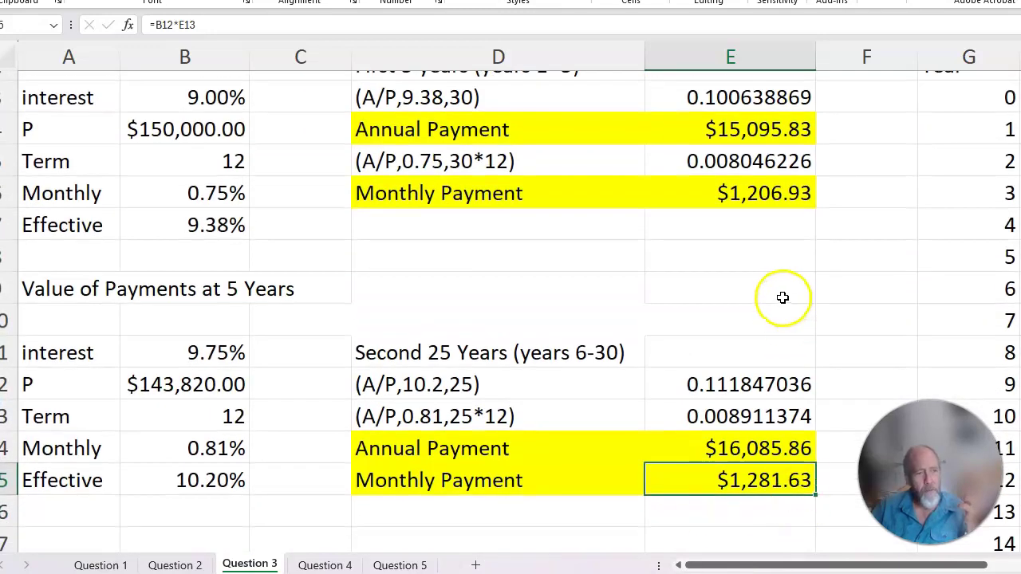
{"action": "left_click", "coordinate": [214, 98]}
{"action": "left_click", "coordinate": [203, 351]}
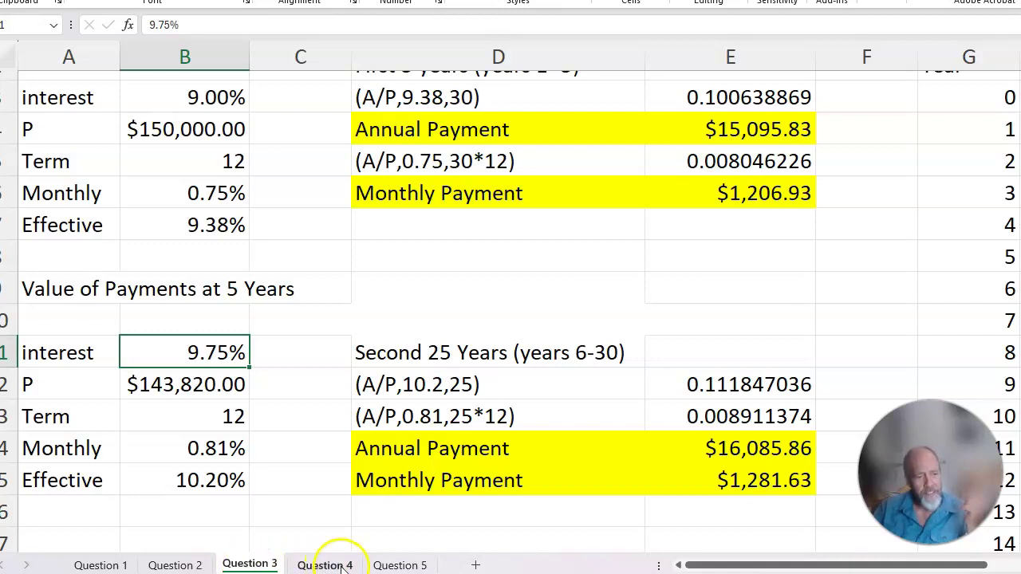
- Switch to the Question 4 sheet and check the effective rate formula in B5 and the compounding term in B3
{"action": "left_click", "coordinate": [327, 564]}
{"action": "scroll", "coordinate": [375, 383], "scroll_direction": "up", "scroll_amount": 3}
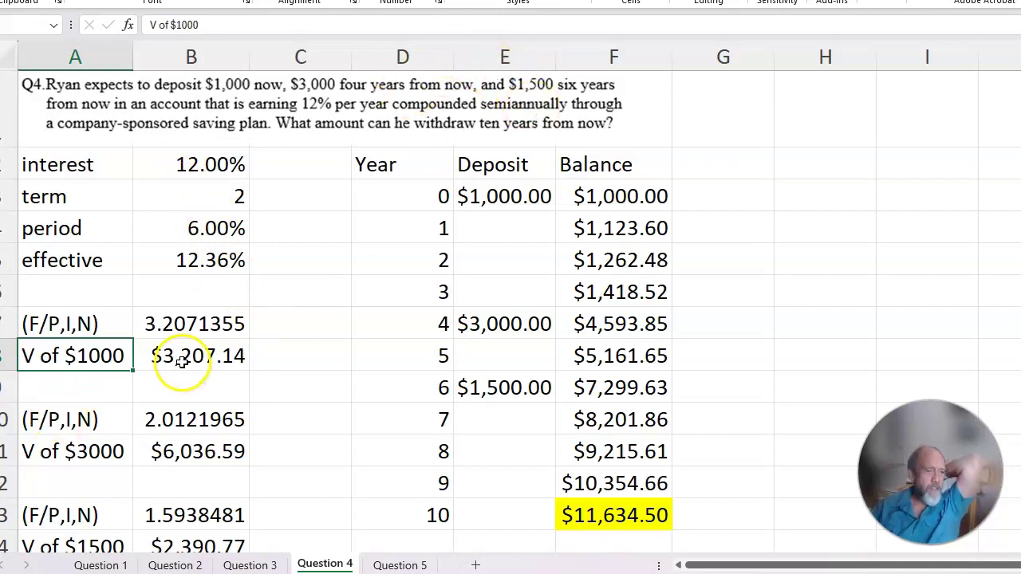
{"action": "left_click", "coordinate": [199, 260]}
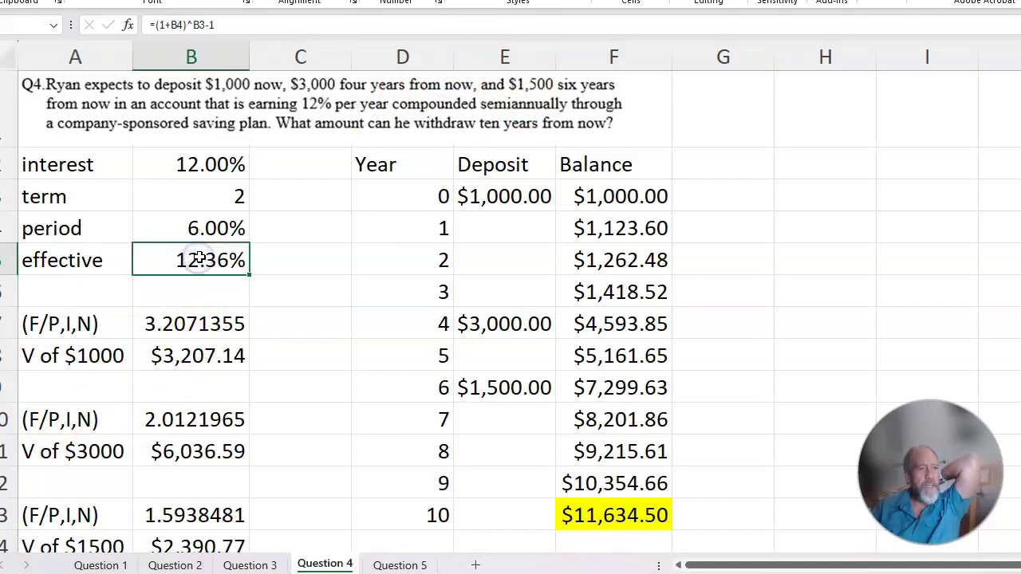
{"action": "left_click", "coordinate": [212, 193]}
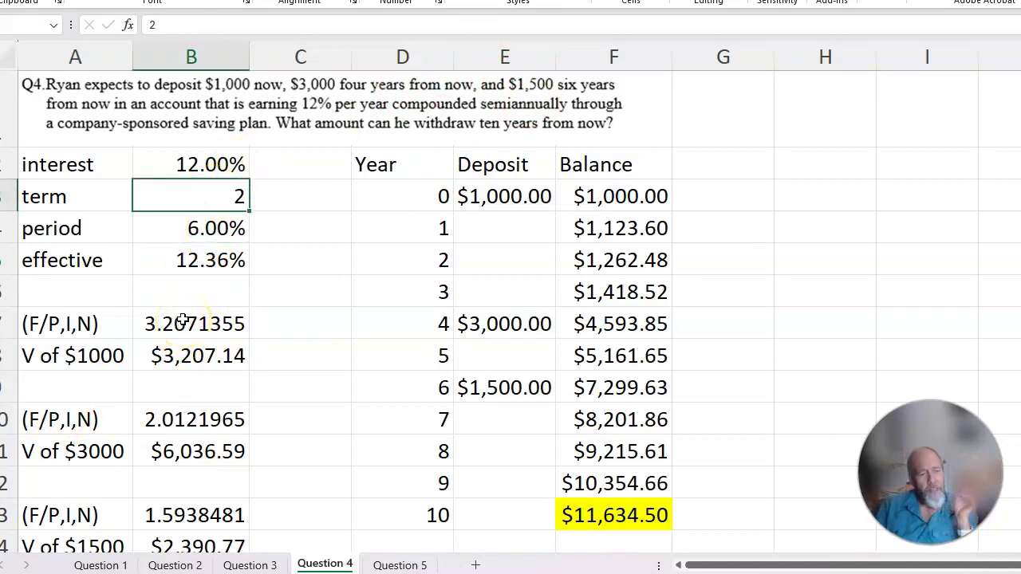
- Check the value formulas for the $1000, $3000 and $1500 deposits, the effective rate in B5 and the total in B16
{"action": "left_click", "coordinate": [160, 355]}
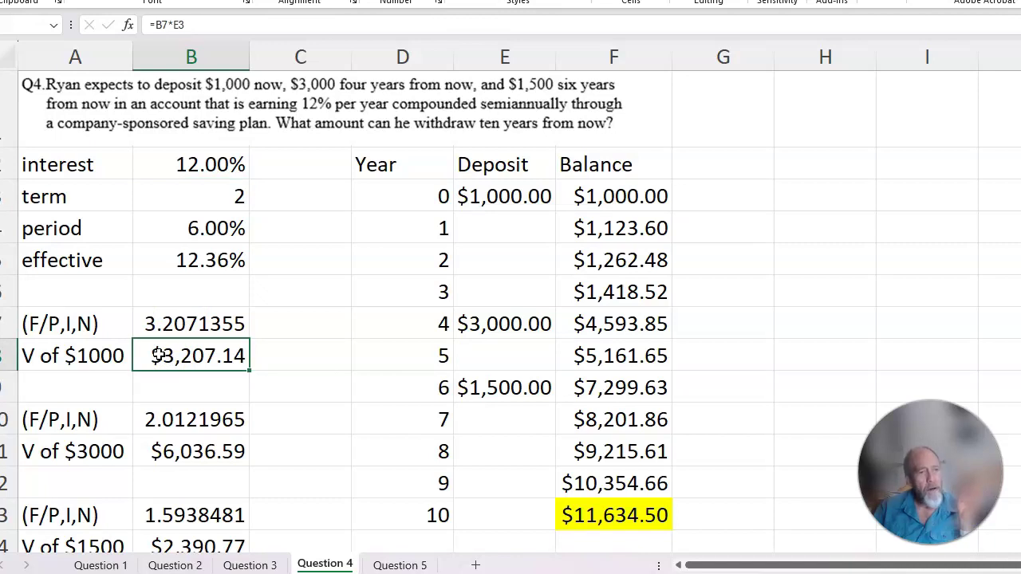
{"action": "left_click", "coordinate": [201, 260]}
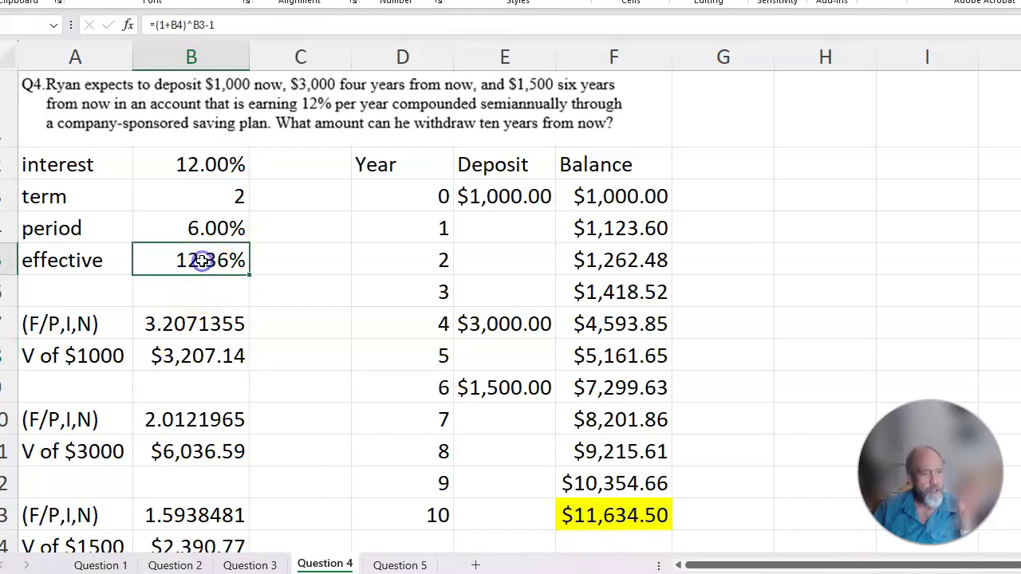
{"action": "left_click", "coordinate": [201, 371]}
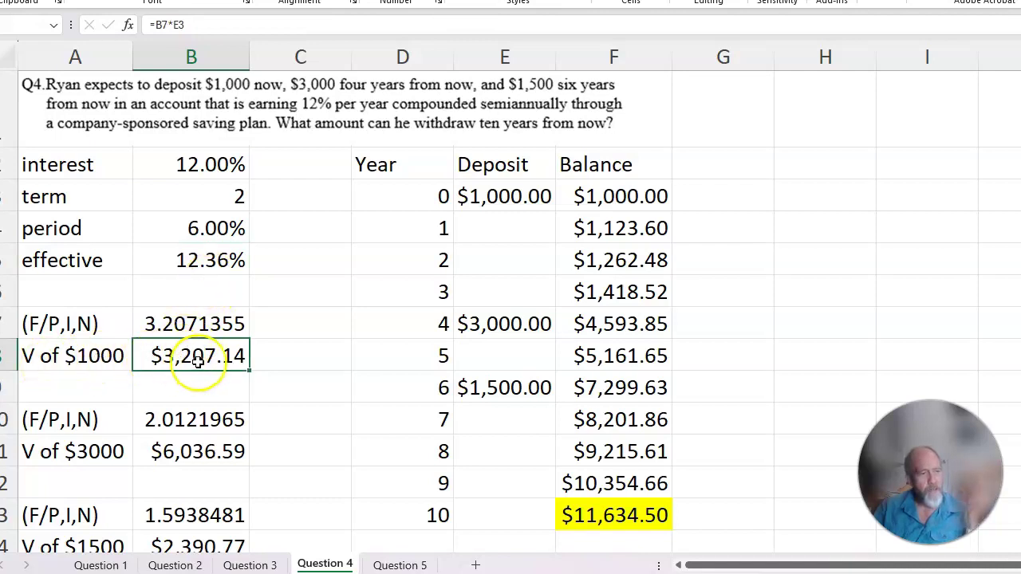
{"action": "left_click", "coordinate": [190, 450]}
{"action": "scroll", "coordinate": [189, 456], "scroll_direction": "down", "scroll_amount": 1}
{"action": "left_click", "coordinate": [186, 461]}
{"action": "left_click", "coordinate": [184, 515]}
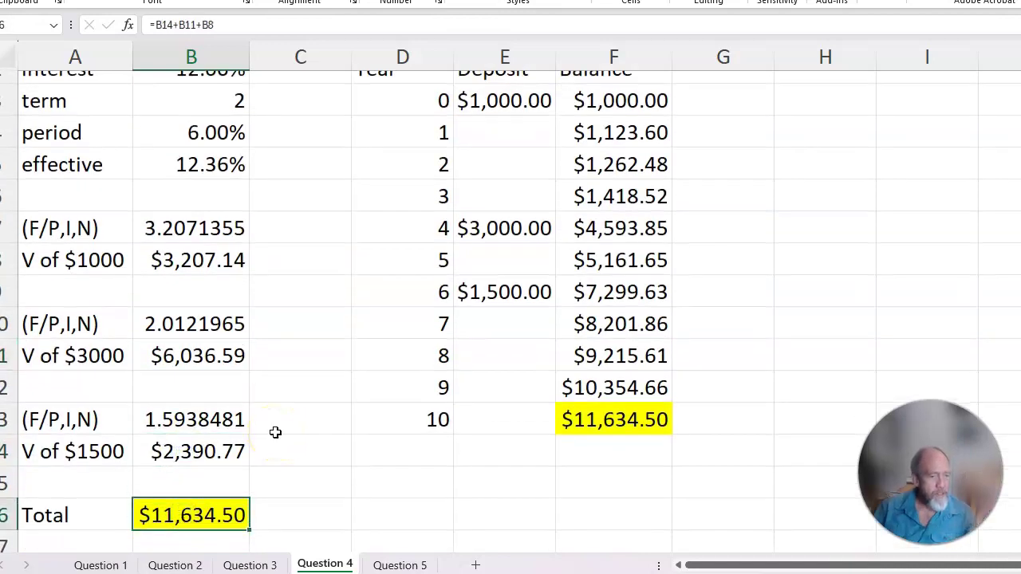
- Examine the starting balances in F3 and F4, the deposit cells E4 to E7 and the year 4 balance formula in F7
{"action": "scroll", "coordinate": [404, 278], "scroll_direction": "up", "scroll_amount": 1}
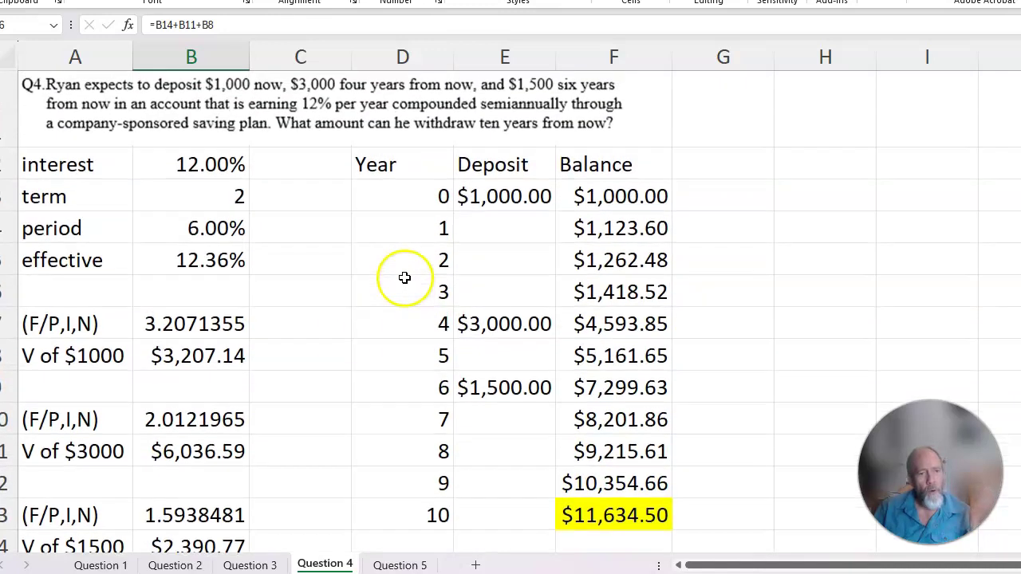
{"action": "left_click", "coordinate": [610, 196]}
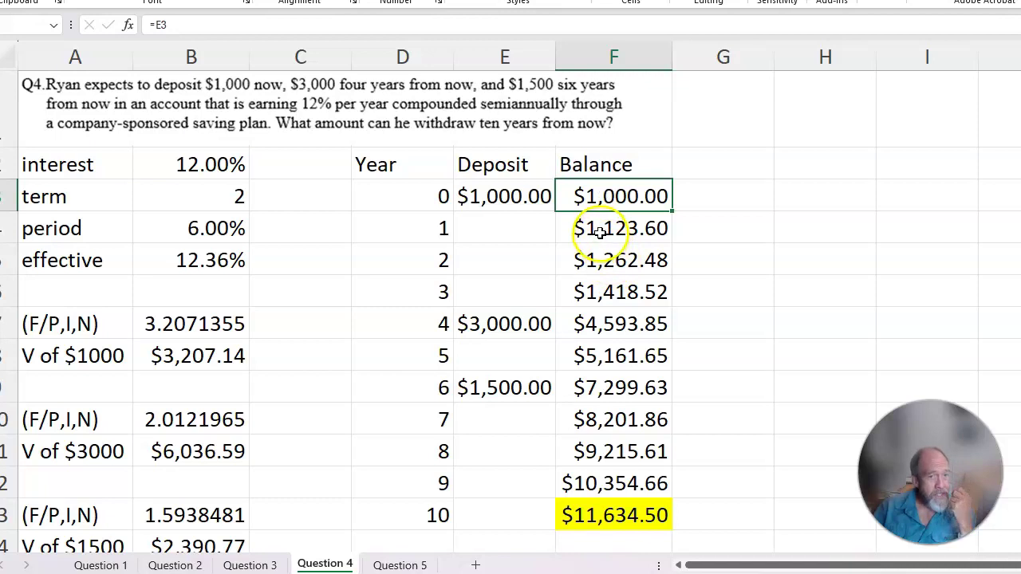
{"action": "left_click", "coordinate": [599, 229]}
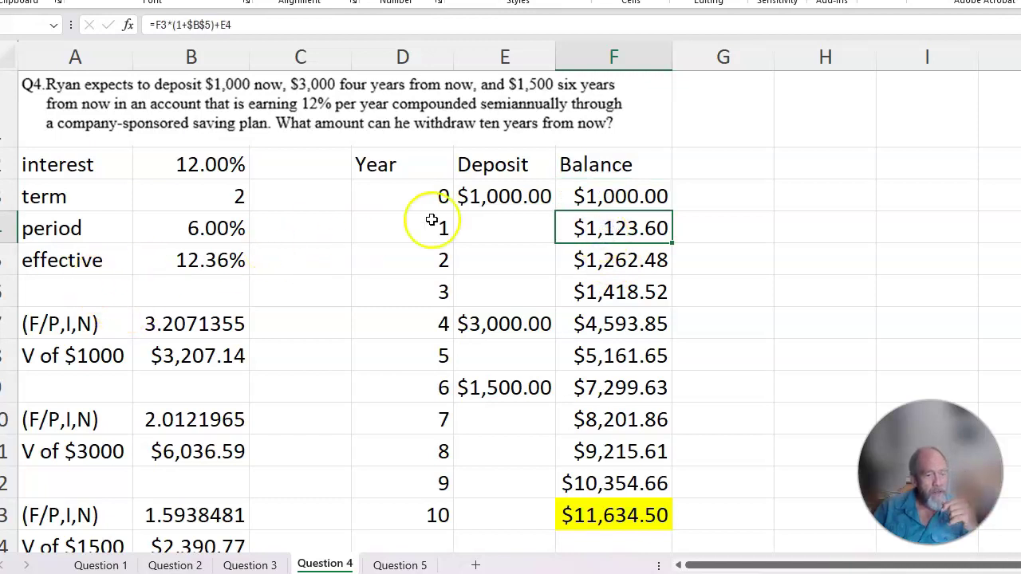
{"action": "left_click", "coordinate": [478, 324]}
{"action": "left_click", "coordinate": [507, 226]}
{"action": "left_click", "coordinate": [511, 260]}
{"action": "left_click", "coordinate": [515, 294]}
{"action": "left_click", "coordinate": [591, 324]}
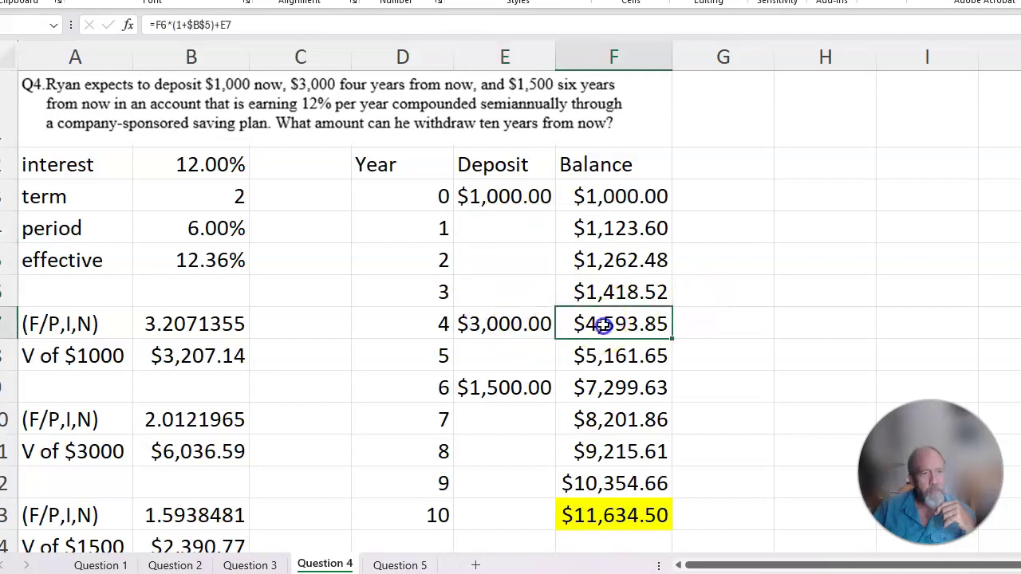
- Compare the balance formulas for years 1 to 4 with the highlighted year 10 balance formula in F13
{"action": "left_click", "coordinate": [628, 298]}
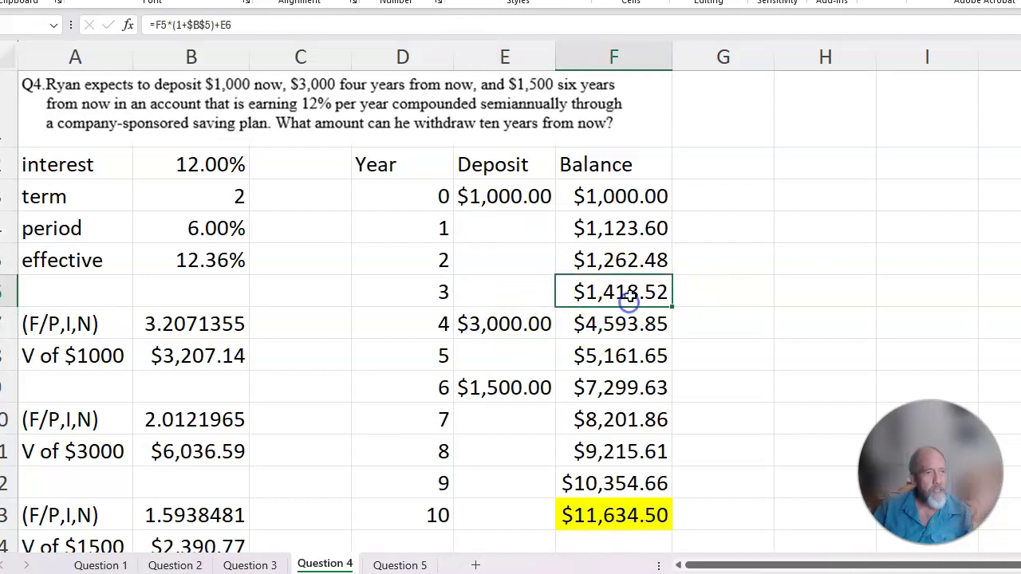
{"action": "left_click", "coordinate": [637, 228]}
{"action": "left_click", "coordinate": [593, 266]}
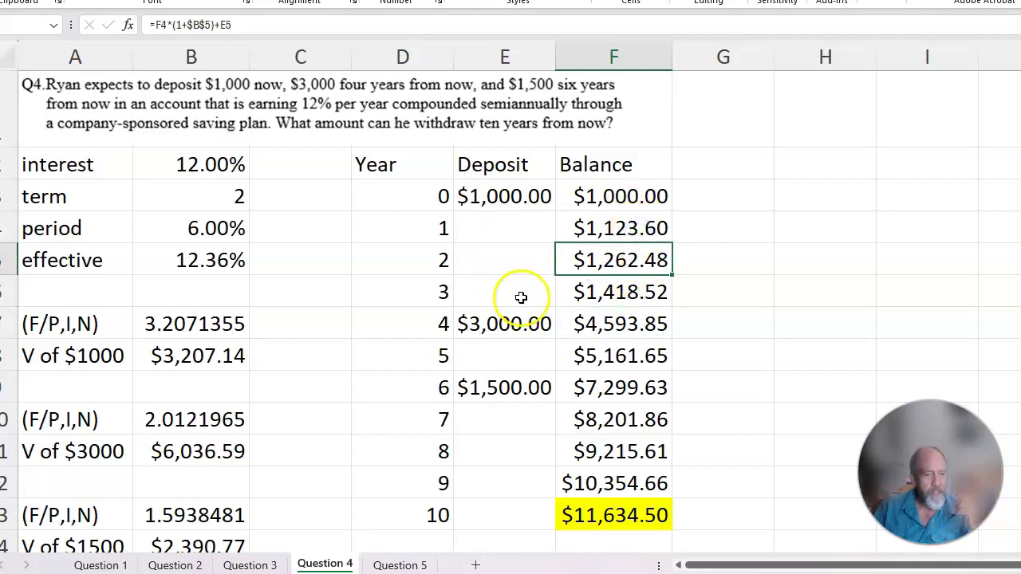
{"action": "left_click", "coordinate": [598, 325]}
{"action": "left_click", "coordinate": [569, 515]}
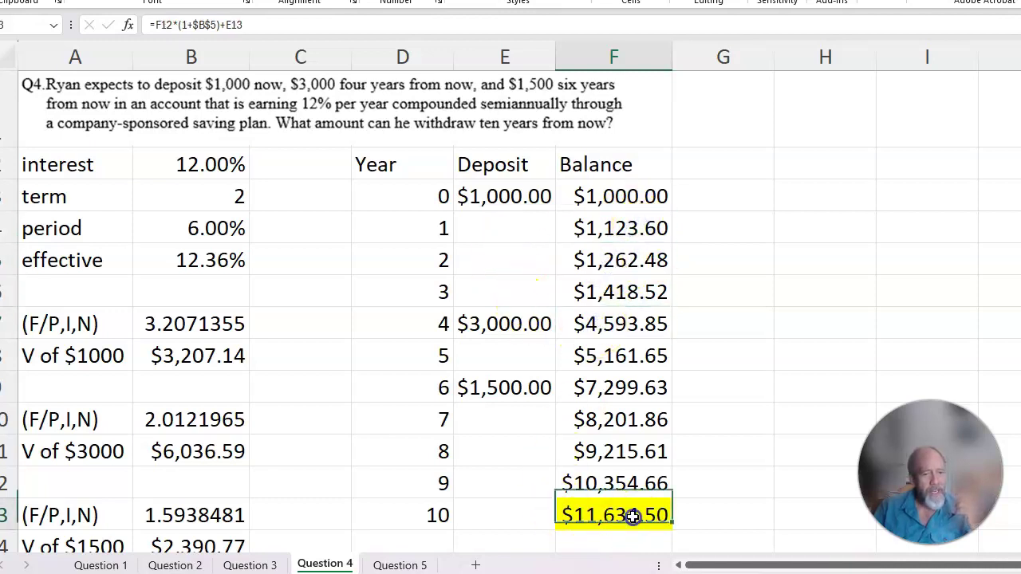
{"action": "scroll", "coordinate": [351, 445], "scroll_direction": "down", "scroll_amount": 1}
{"action": "scroll", "coordinate": [328, 441], "scroll_direction": "down", "scroll_amount": 1}
{"action": "scroll", "coordinate": [329, 440], "scroll_direction": "up", "scroll_amount": 2}
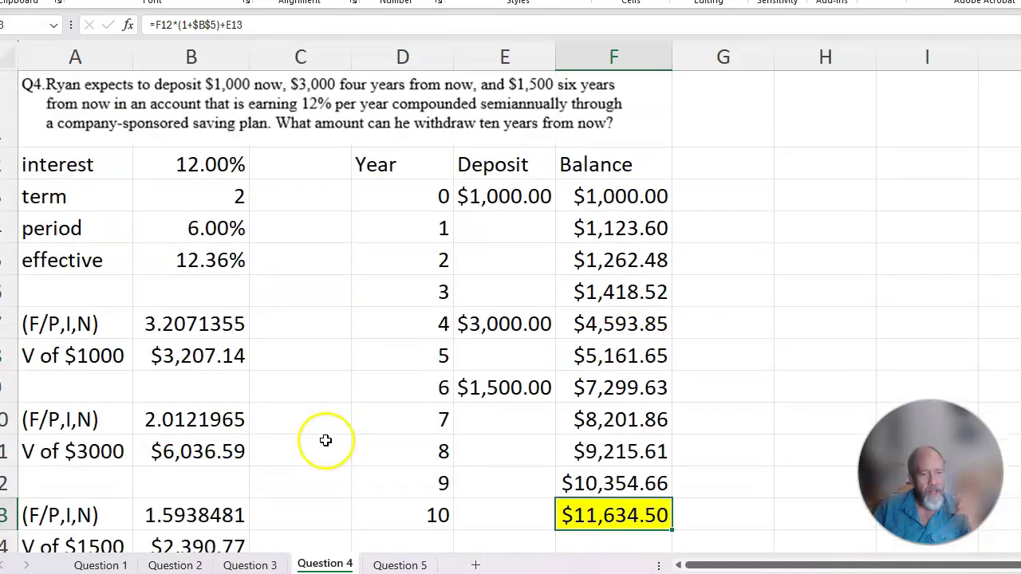
- Step back up the balance column from year 10 and return to the year 0 balance in F3
{"action": "key", "text": "Up"}
{"action": "key", "text": "Up"}
{"action": "key", "text": "Up"}
{"action": "key", "text": "Up"}
{"action": "key", "text": "Up"}
{"action": "key", "text": "Up"}
{"action": "left_click", "coordinate": [625, 197]}
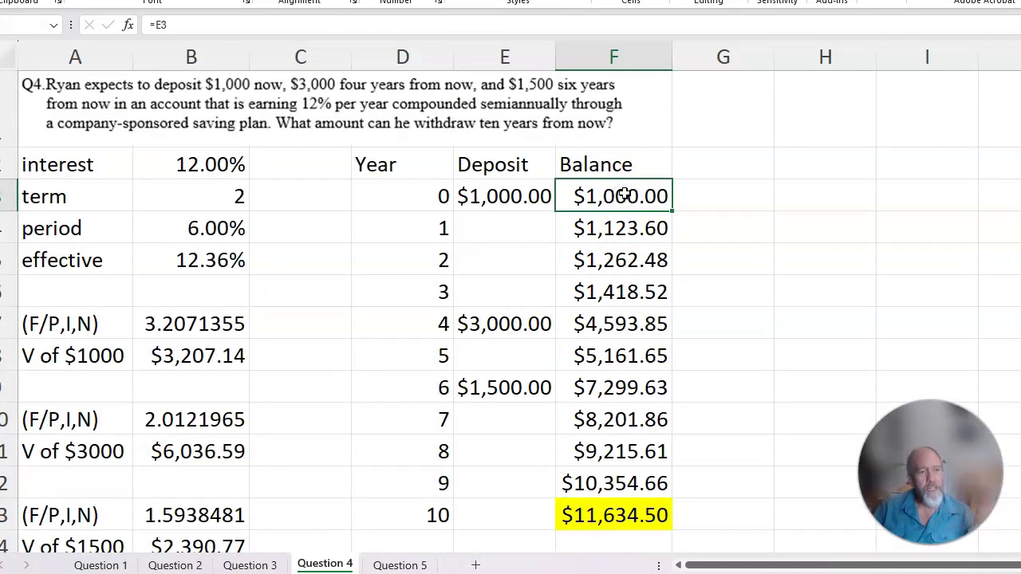
- Trace the year 1 balance formula in F4 through the year 0 deposit in E3, the balance in F3 and deposit cell E4
{"action": "left_click", "coordinate": [522, 198]}
{"action": "left_click", "coordinate": [598, 200]}
{"action": "left_click", "coordinate": [600, 229]}
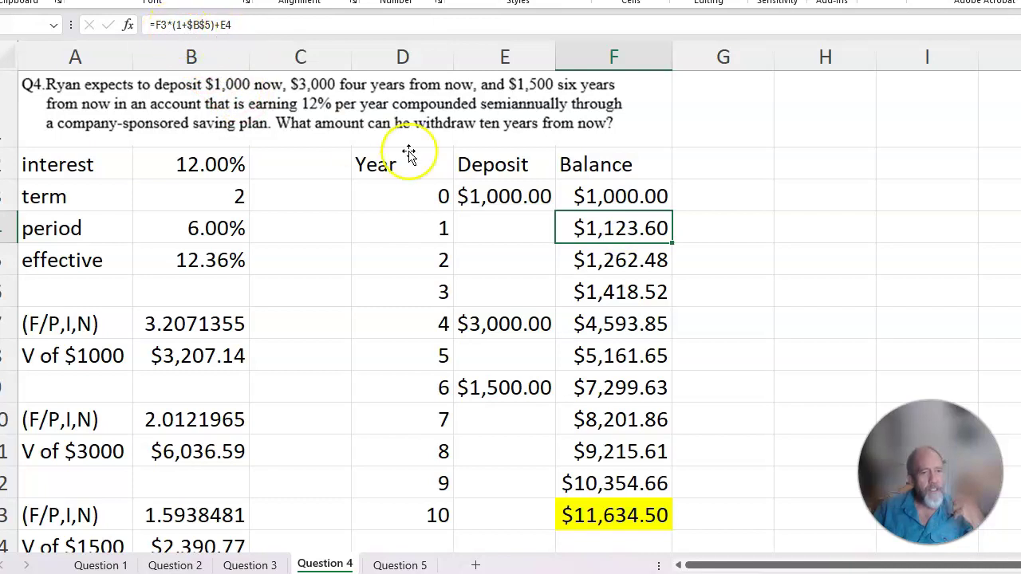
{"action": "left_click", "coordinate": [637, 194]}
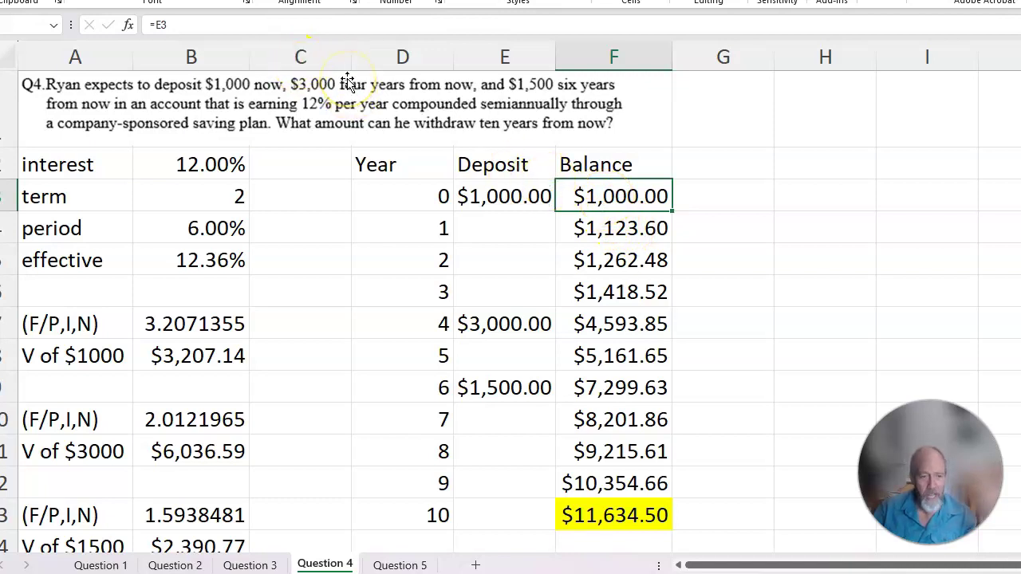
{"action": "left_click", "coordinate": [613, 228]}
{"action": "left_click", "coordinate": [534, 231]}
{"action": "left_click", "coordinate": [614, 228]}
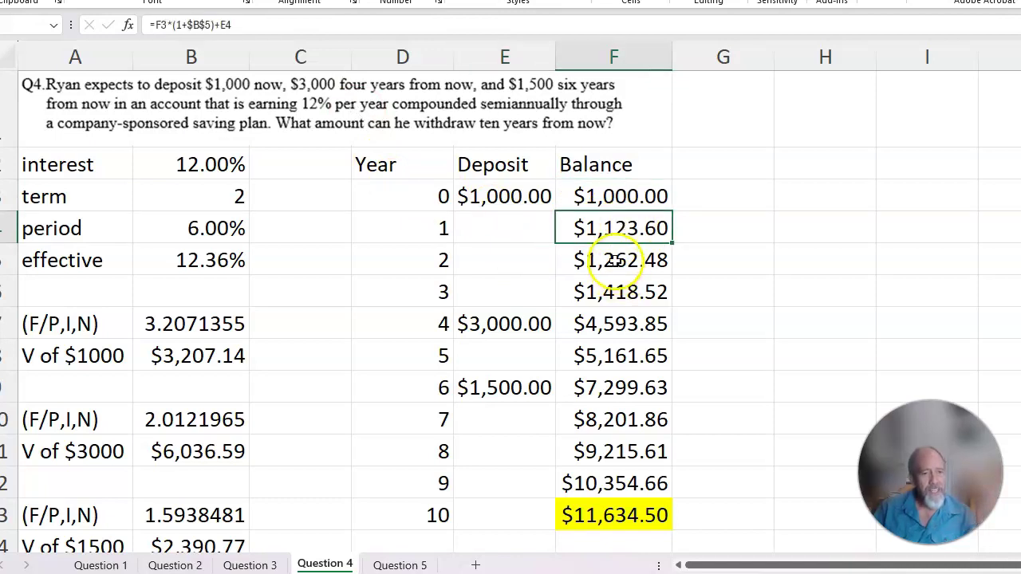
- Follow the balance formulas from year 2 in F5 to year 4 in F7, including the year 4 deposit in E7
{"action": "left_click", "coordinate": [618, 260]}
{"action": "left_click", "coordinate": [621, 290]}
{"action": "left_click", "coordinate": [614, 317]}
{"action": "left_click", "coordinate": [494, 323]}
{"action": "left_click", "coordinate": [618, 319]}
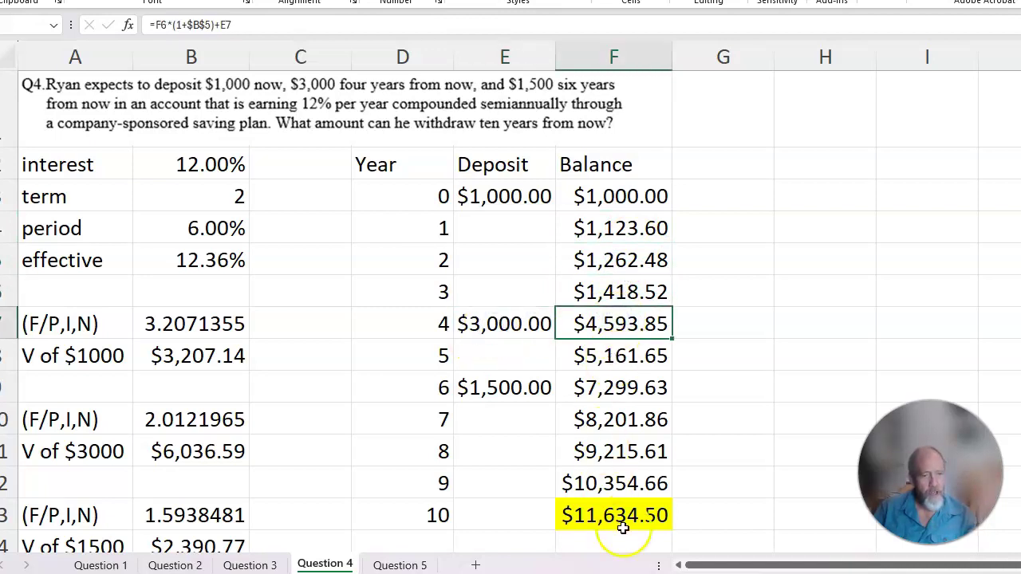
- Compare the highlighted total of the three deposits' future values with the highlighted year 10 balance in the Question 4 solution
{"action": "scroll", "coordinate": [378, 489], "scroll_direction": "down", "scroll_amount": 1}
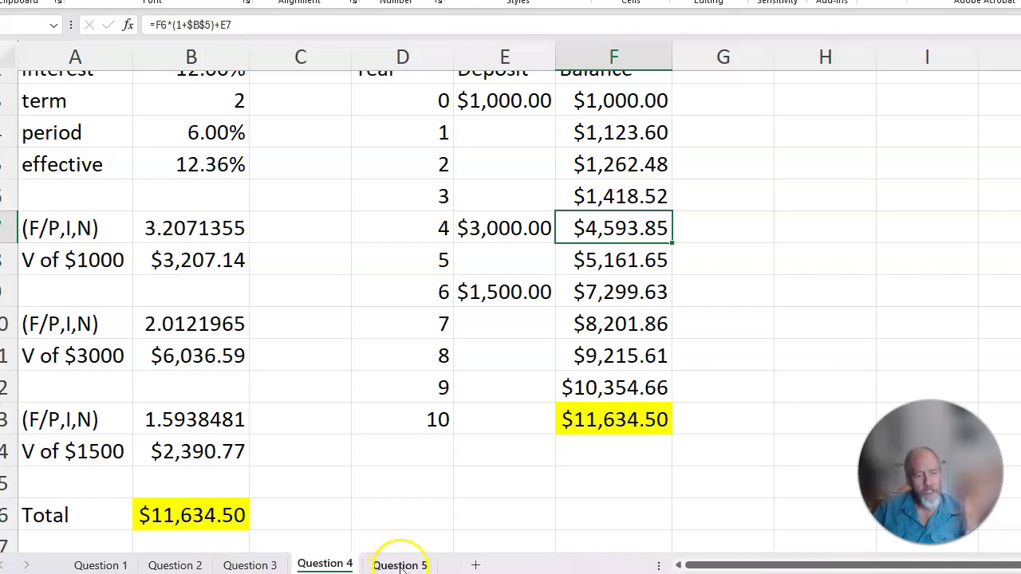
{"action": "scroll", "coordinate": [297, 410], "scroll_direction": "up", "scroll_amount": 2}
{"action": "scroll", "coordinate": [297, 410], "scroll_direction": "down", "scroll_amount": 1}
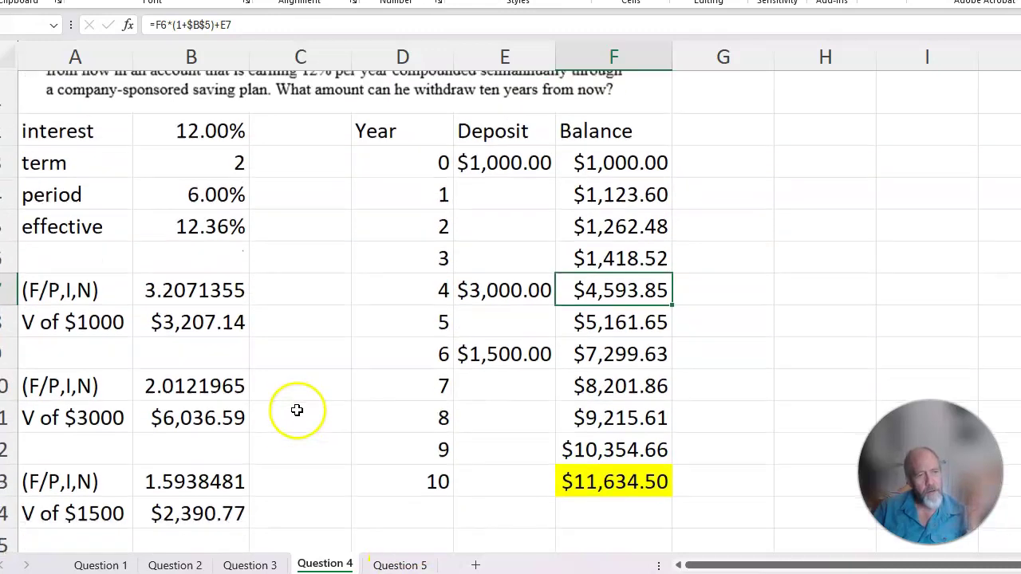
{"action": "scroll", "coordinate": [297, 409], "scroll_direction": "down", "scroll_amount": 1}
{"action": "scroll", "coordinate": [346, 417], "scroll_direction": "up", "scroll_amount": 2}
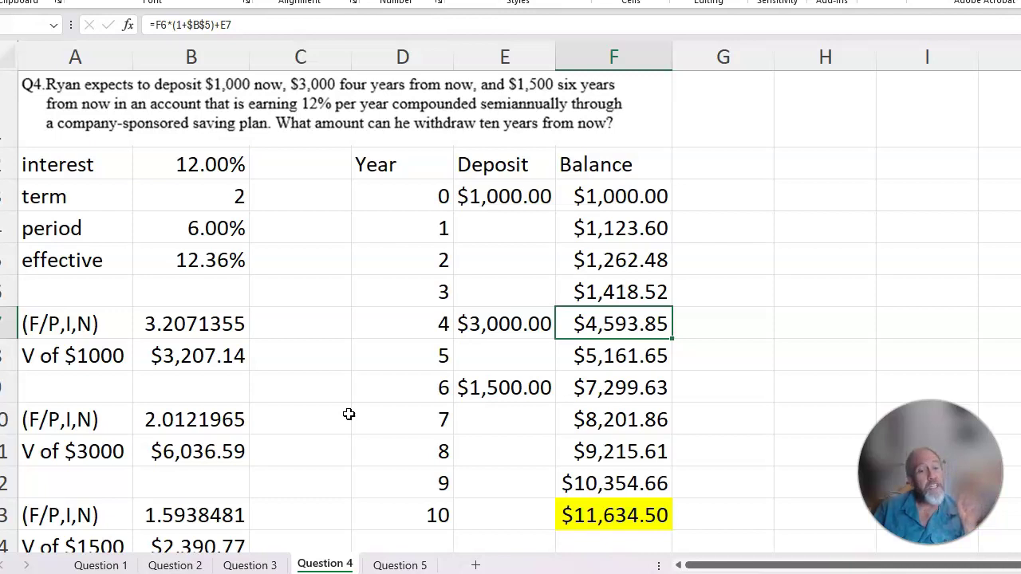
- Open the Question 5 sheet and check the term in B3 and the effective rate formula in B5
{"action": "left_click", "coordinate": [400, 564]}
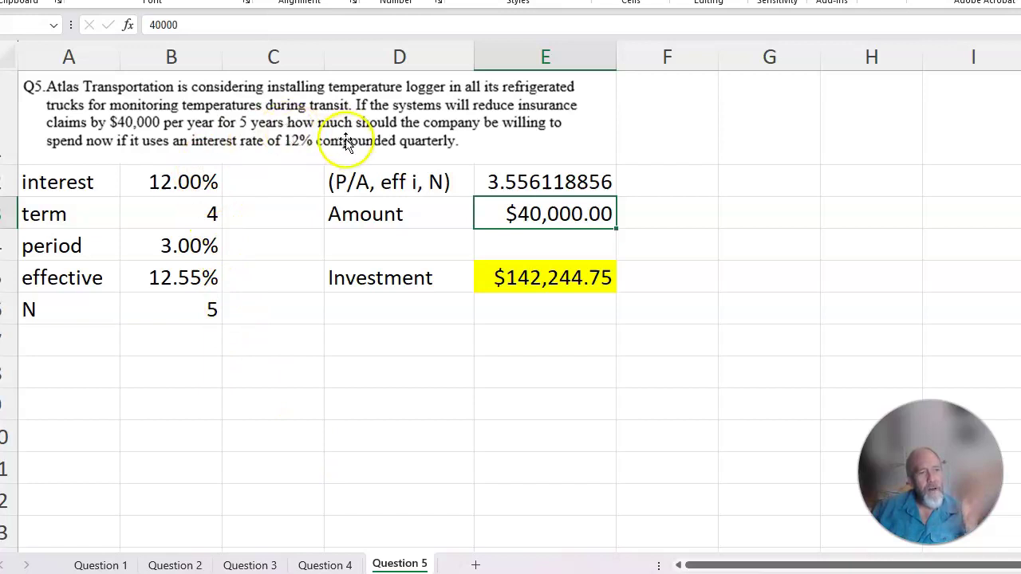
{"action": "left_click", "coordinate": [164, 214]}
{"action": "left_click", "coordinate": [182, 274]}
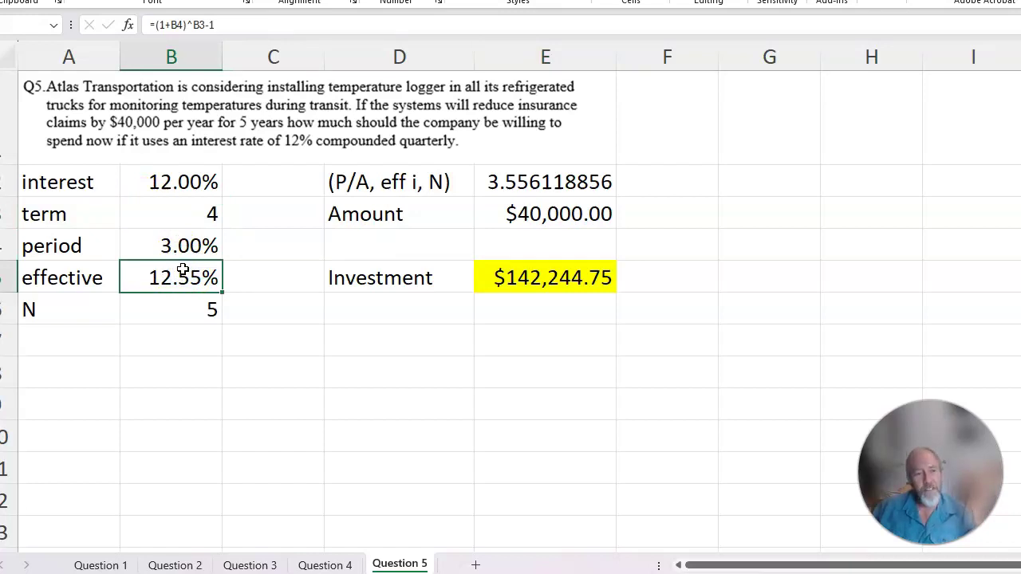
- Examine the P/A factor formula in E2 and its label, the amount in E3 and the investment formula in E5
{"action": "left_click", "coordinate": [531, 182]}
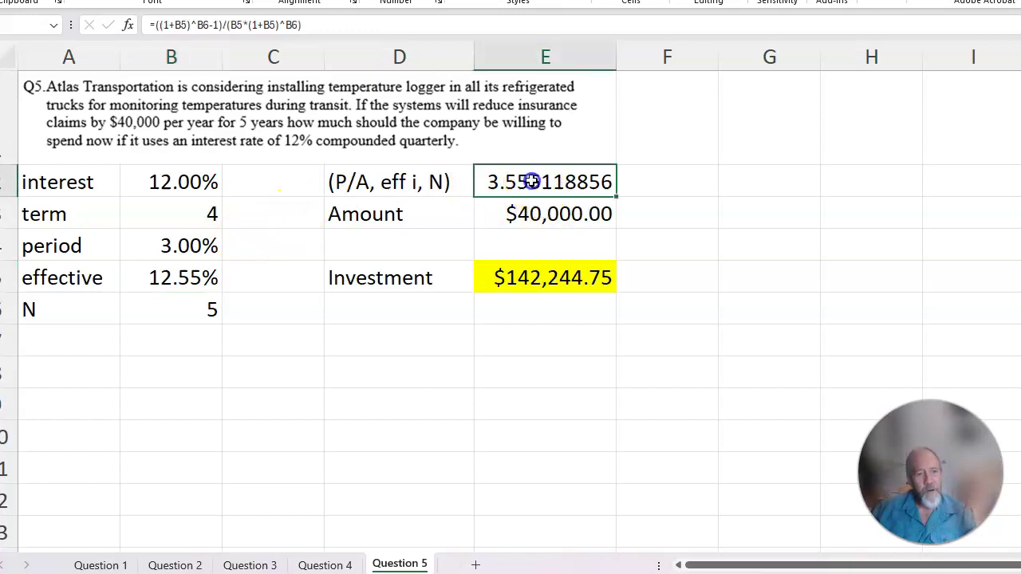
{"action": "left_click", "coordinate": [551, 220]}
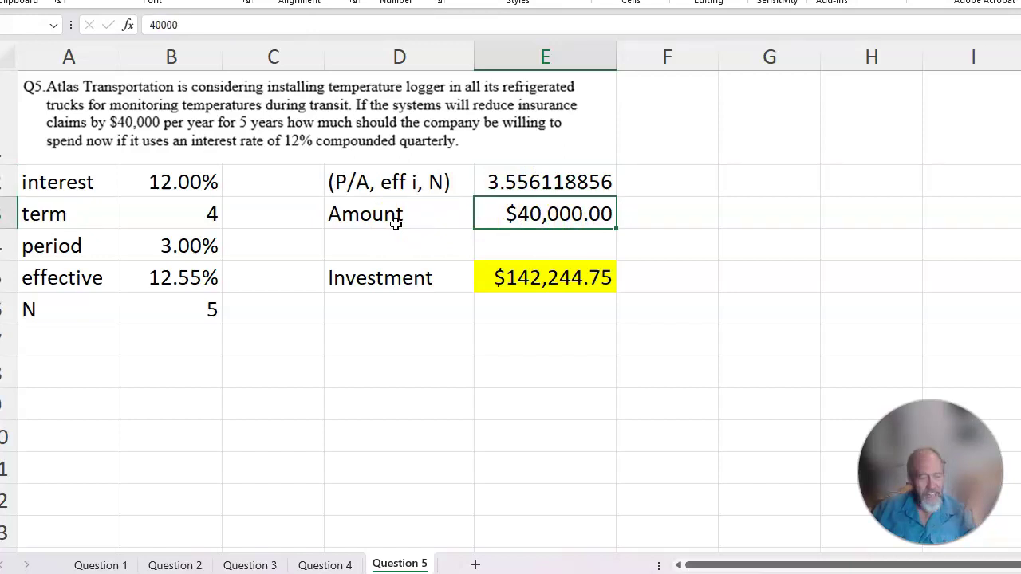
{"action": "left_click", "coordinate": [336, 194]}
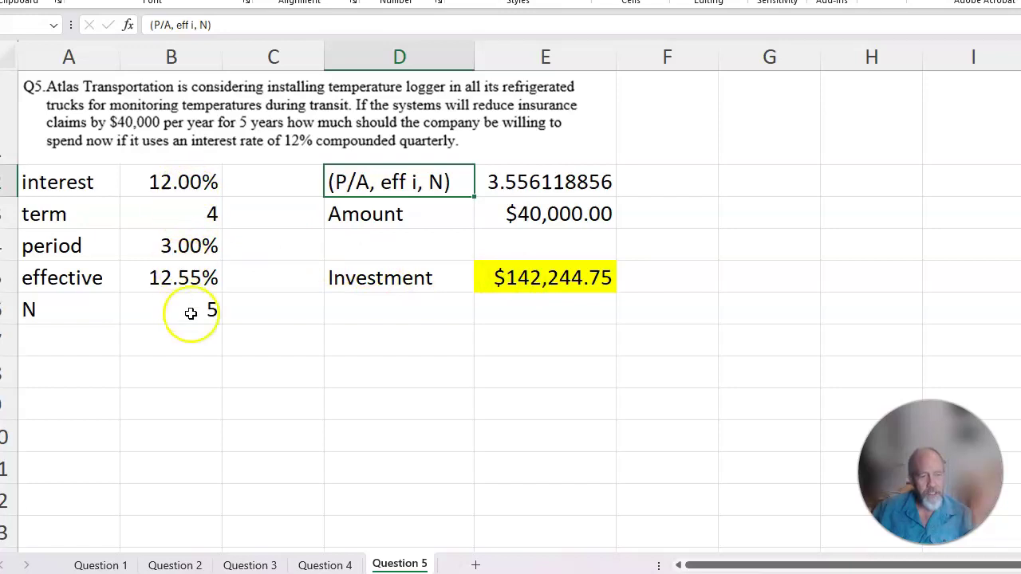
{"action": "left_click", "coordinate": [530, 288]}
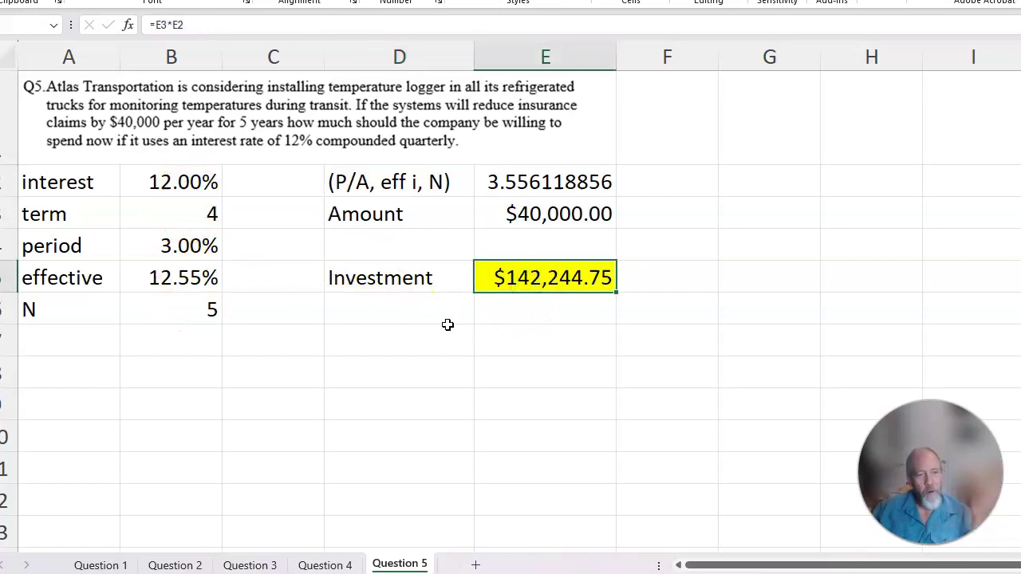